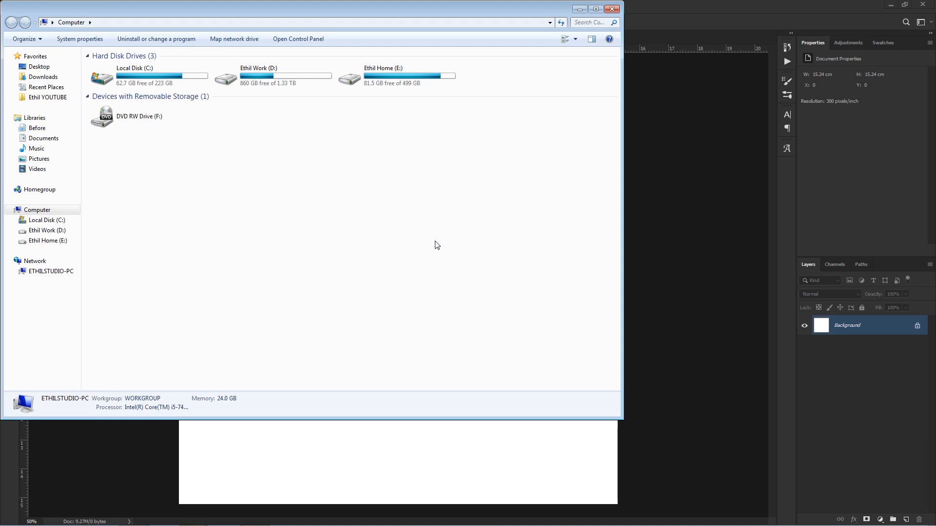
Step: Open the STOKE PHOTO folder in Ethil YOUTUBE and select the range of photos from 5_different_asian-wallpaper to chic_girl-wallpaper
click(47, 97)
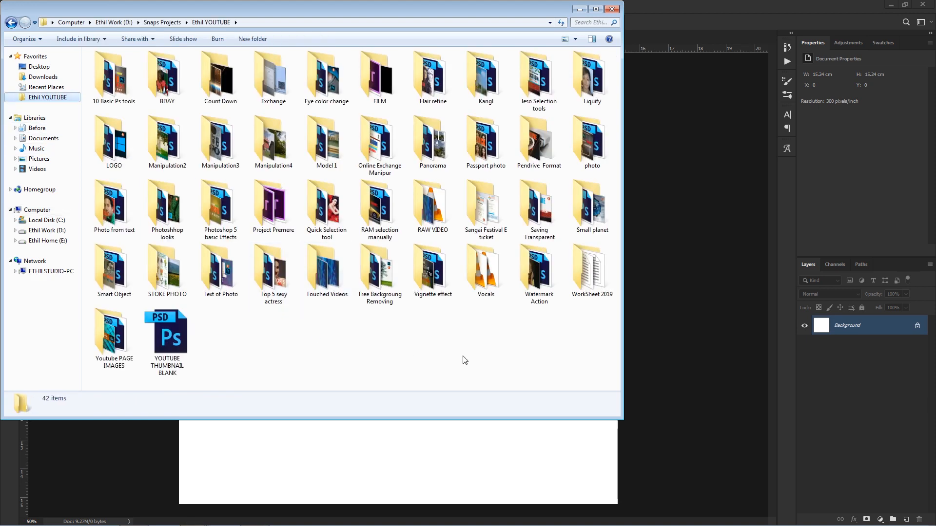
double_click(168, 278)
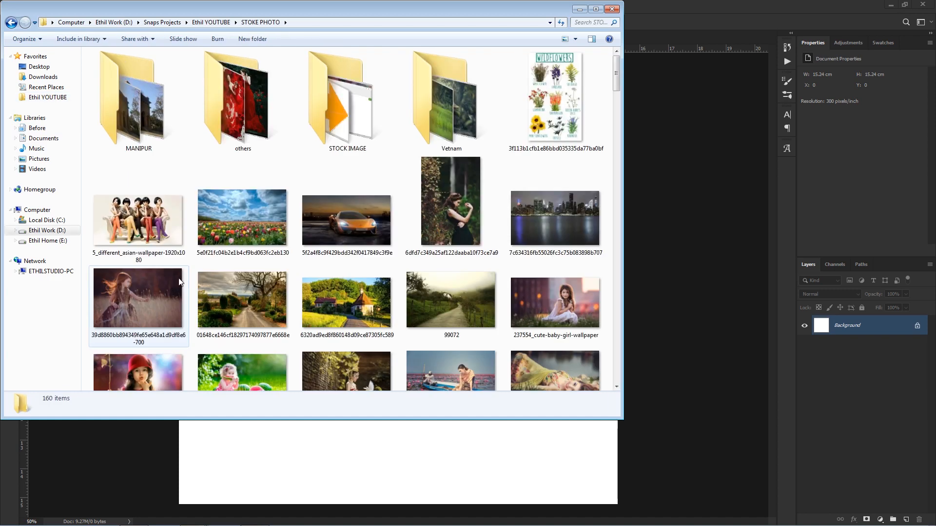
click(156, 227)
scroll(446, 284, down, 4)
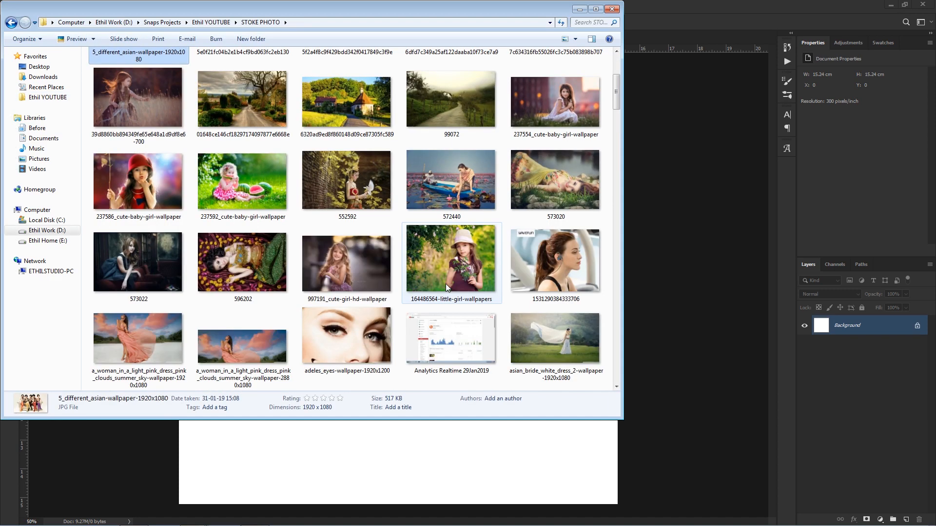
scroll(445, 284, down, 4)
scroll(446, 285, down, 3)
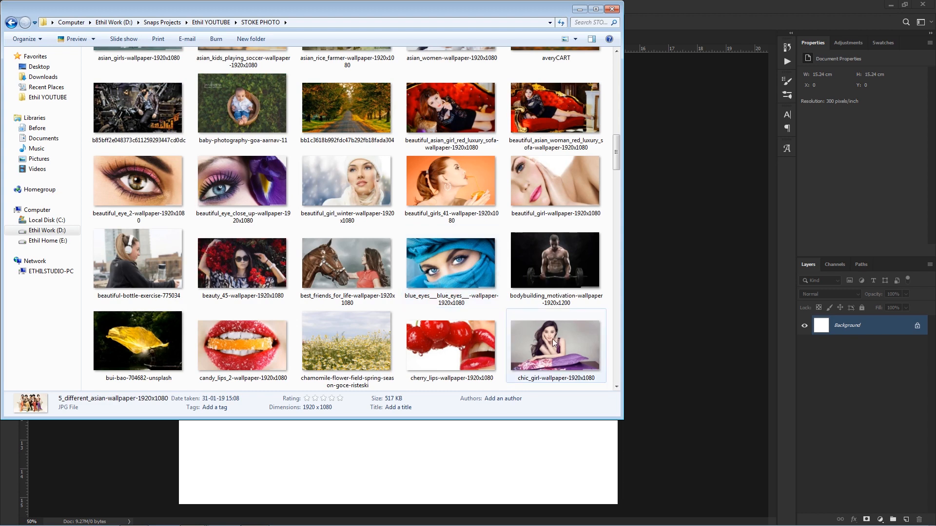
key(ctrl+a)
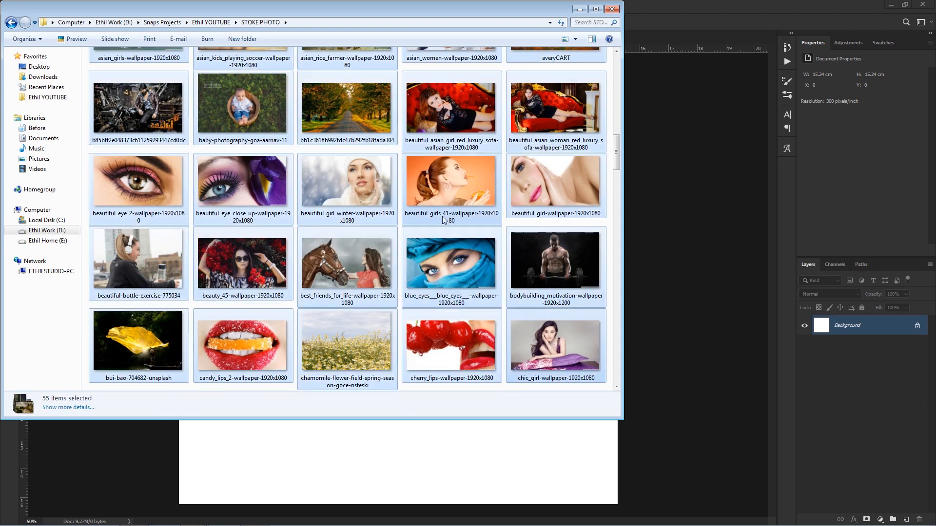
Step: Remove the Analytics Realtime 29Jan2019 screenshot and the night city skyline photo from the file selection
scroll(442, 220, up, 7)
ctrl+click(444, 295)
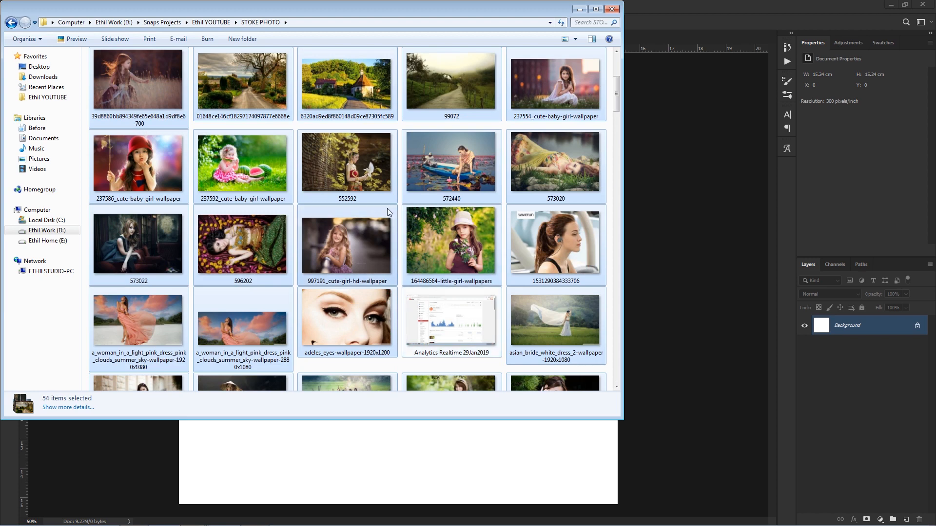
scroll(344, 245, up, 4)
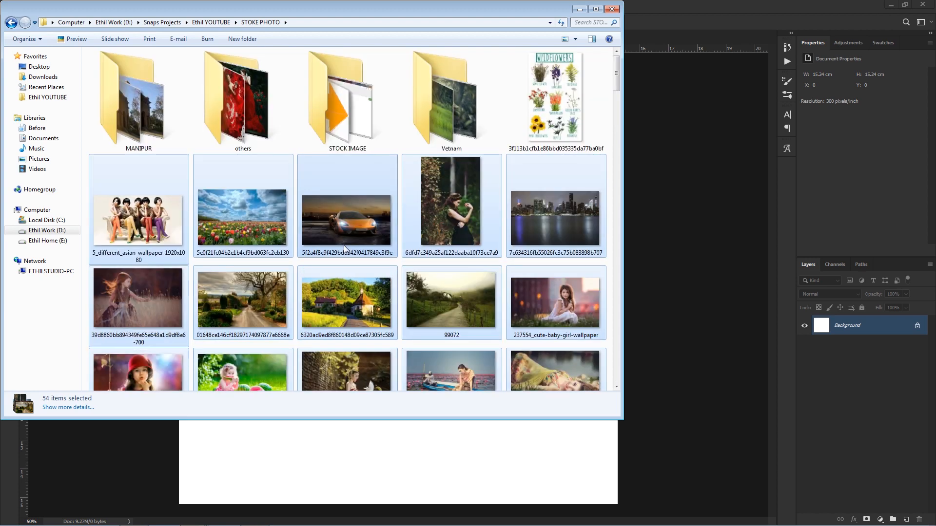
ctrl+click(553, 225)
scroll(317, 261, down, 8)
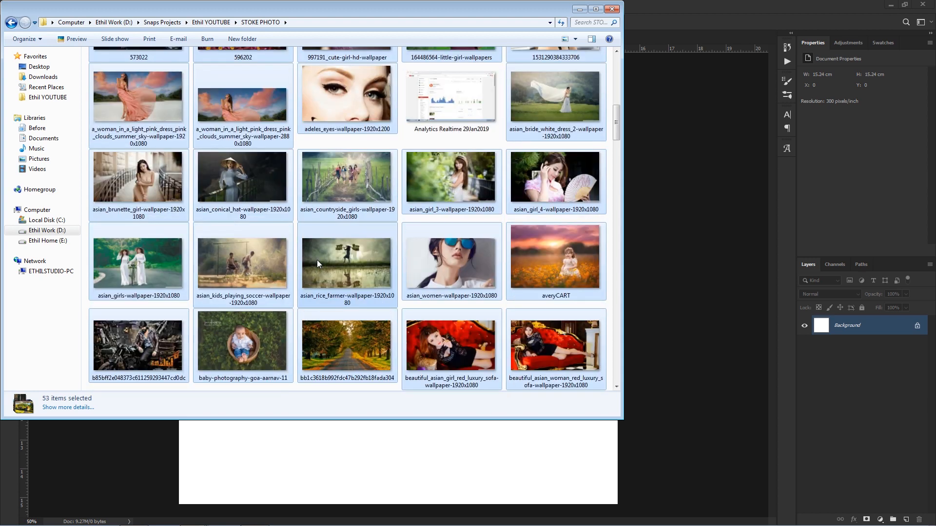
Step: Add the cute-farmer-toddler photo and the depositphotos image of the woman with headphones to the file selection
scroll(317, 259, down, 5)
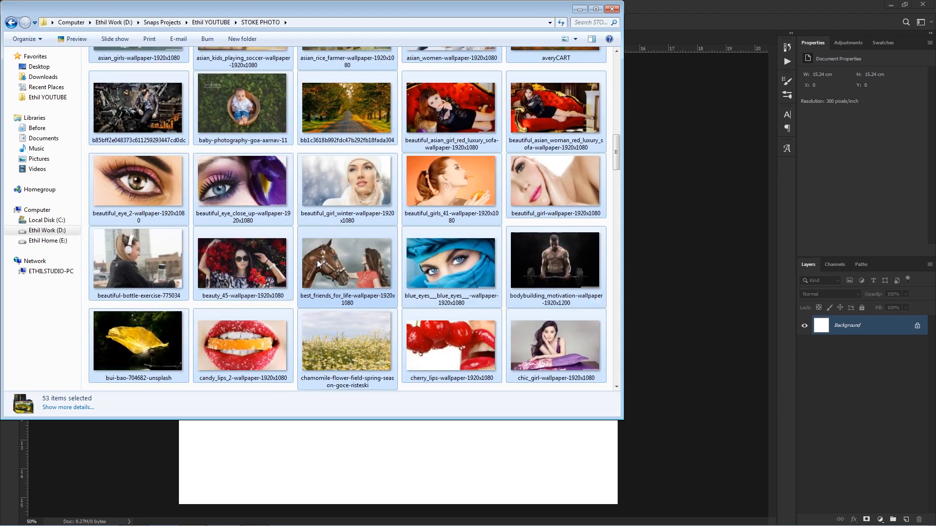
scroll(316, 260, down, 3)
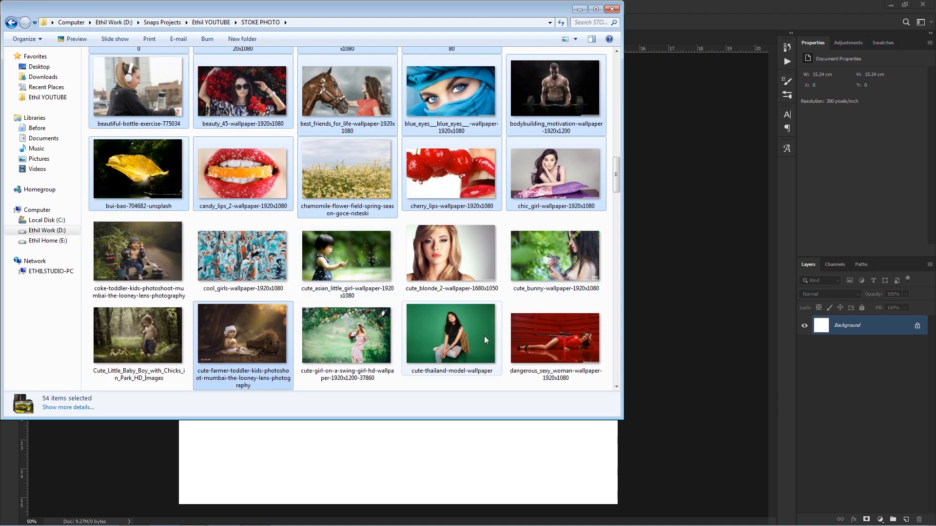
scroll(441, 332, down, 3)
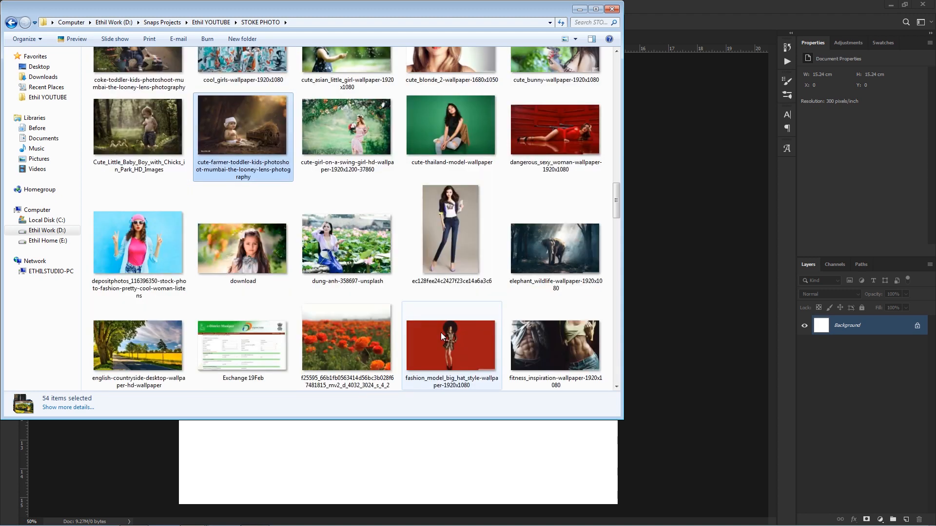
ctrl+click(164, 258)
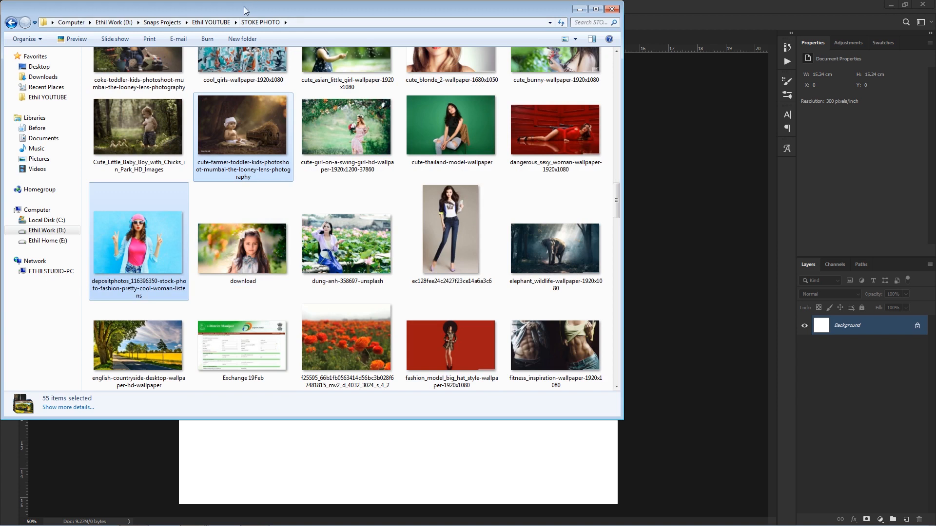
Step: Place all the selected photos into the blank Untitled-1 Photoshop document and accept the placement of the headphones woman image
drag(104, 11, 574, 80)
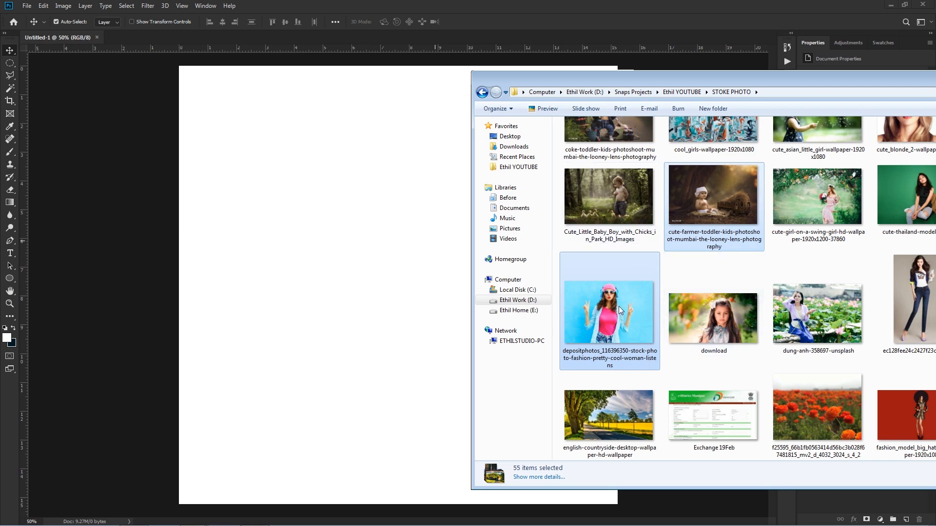
drag(620, 310, 390, 318)
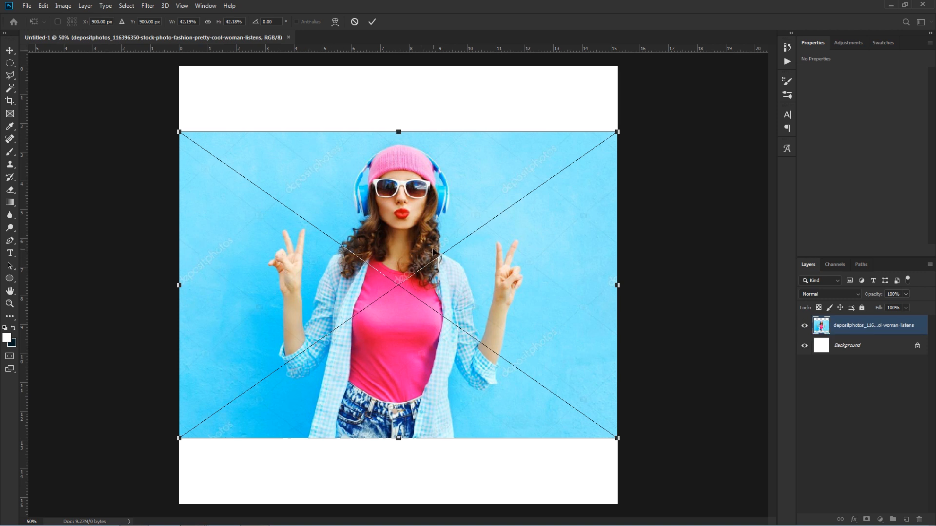
click(372, 22)
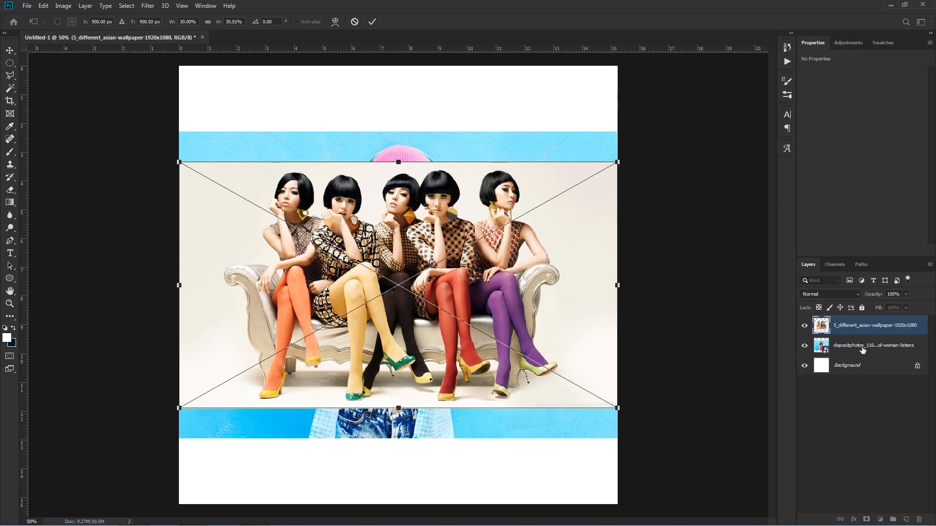
Step: Accept the placement of each remaining photo at its fitted size, through the cute-farmer-toddler image
click(372, 22)
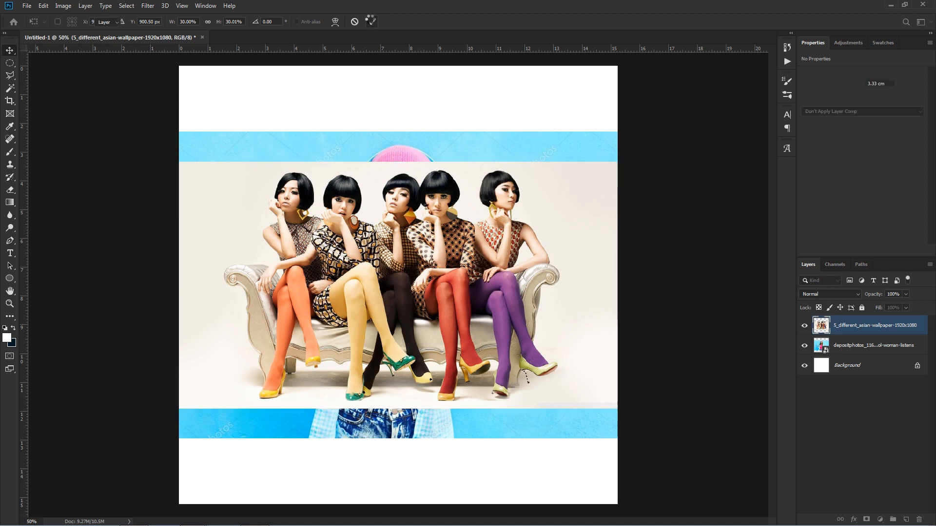
click(372, 21)
click(372, 22)
click(372, 22)
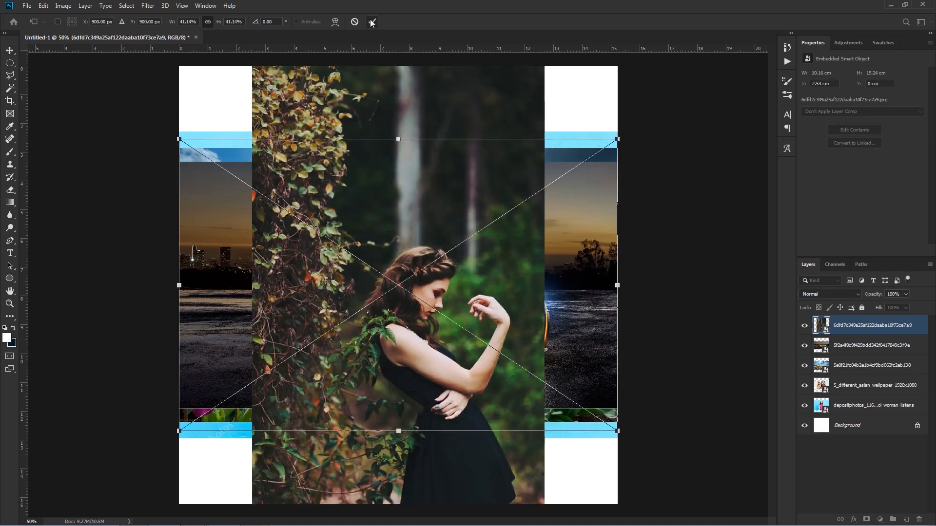
click(372, 21)
click(372, 22)
click(372, 21)
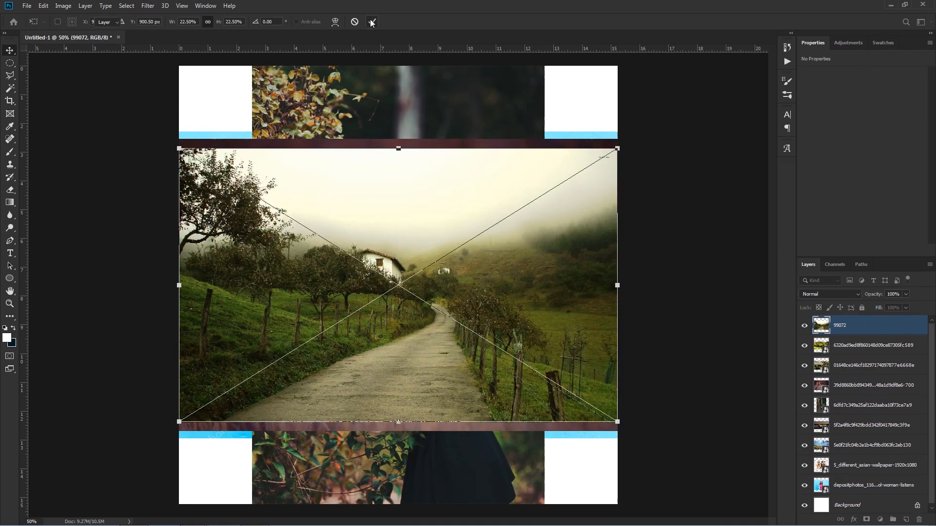
click(372, 22)
click(372, 22)
click(372, 22)
click(372, 21)
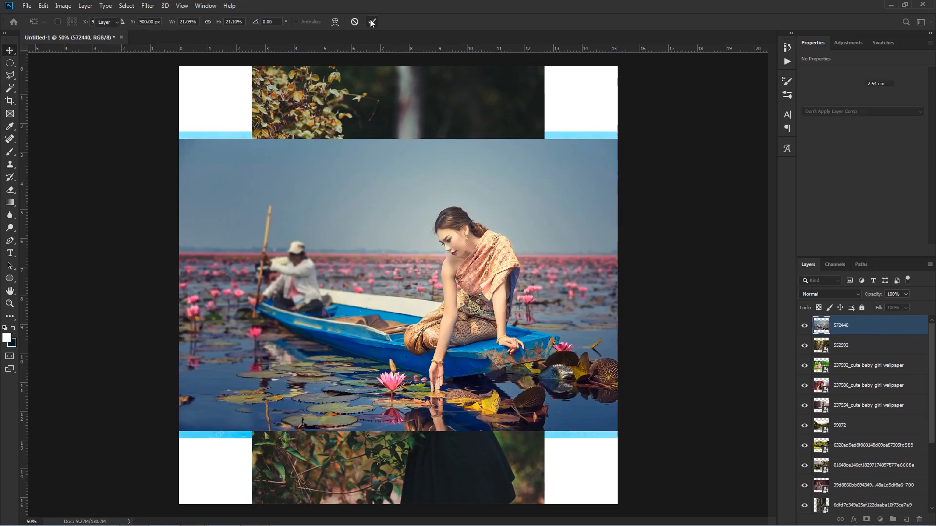
click(372, 21)
click(372, 21)
click(372, 22)
click(372, 21)
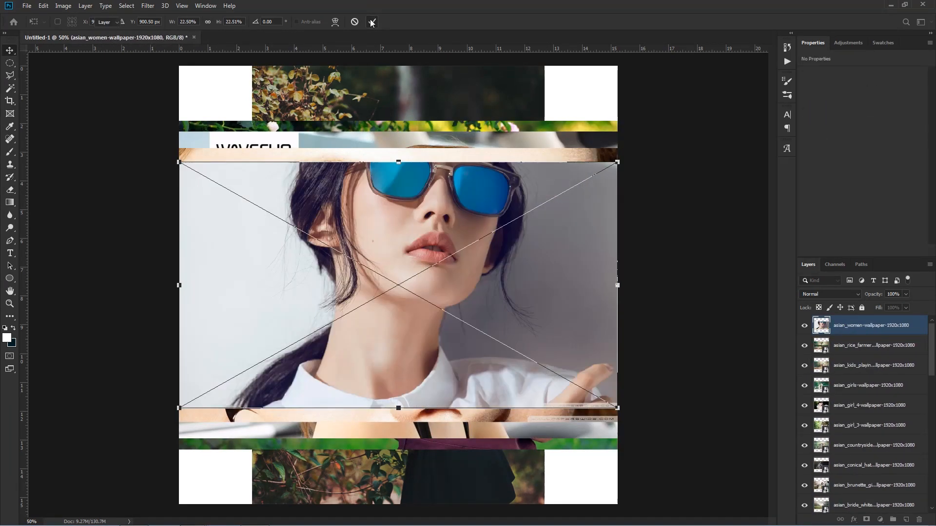
click(372, 22)
click(372, 21)
click(372, 22)
click(372, 21)
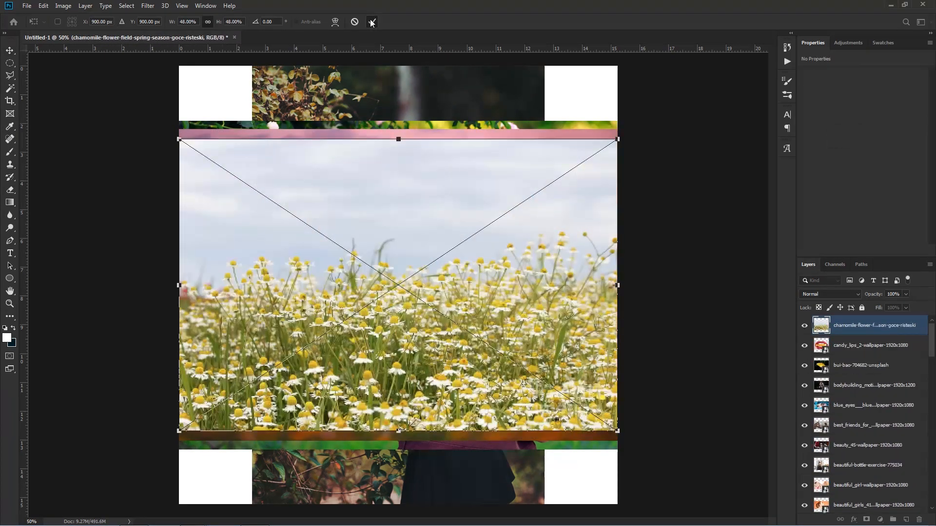
click(372, 21)
click(372, 21)
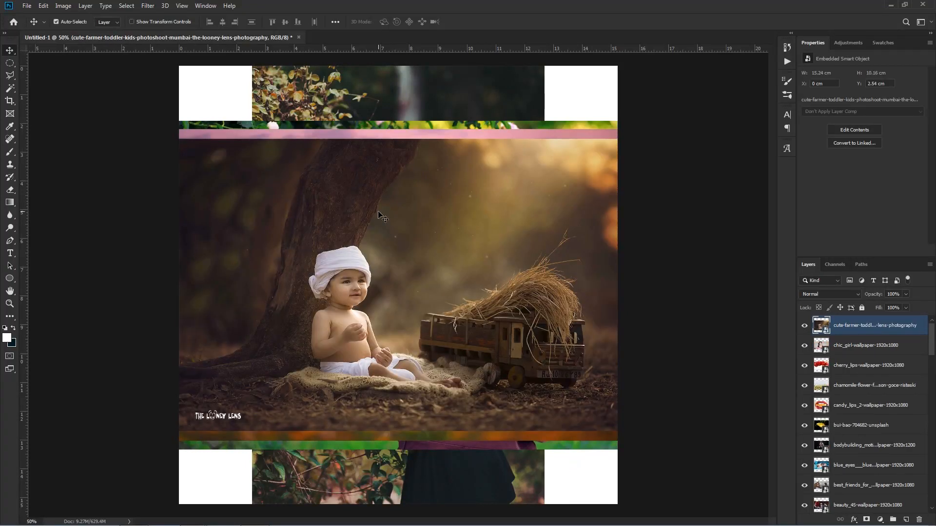
Step: Select all the photo layers above Background and scale them together to about 22.58% around the canvas centre
scroll(378, 215, down, 2)
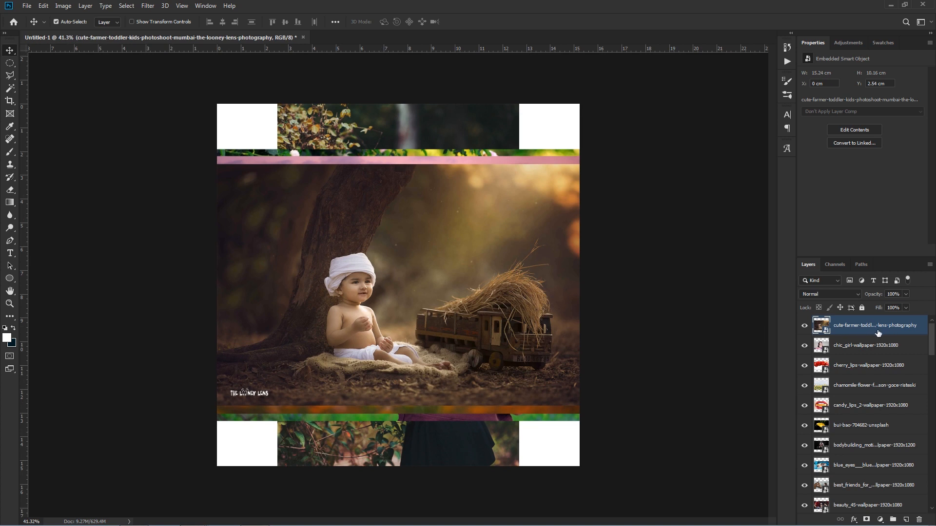
scroll(894, 394, down, 10)
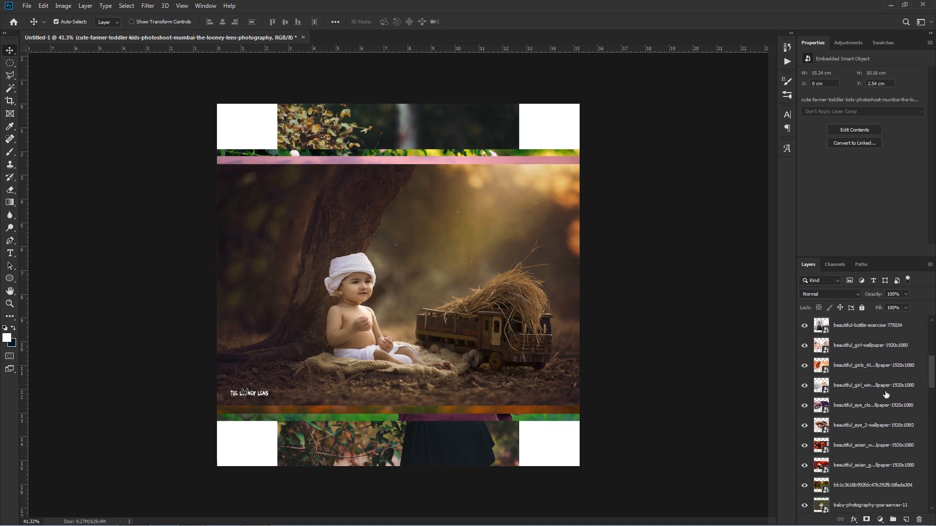
drag(932, 388, 930, 494)
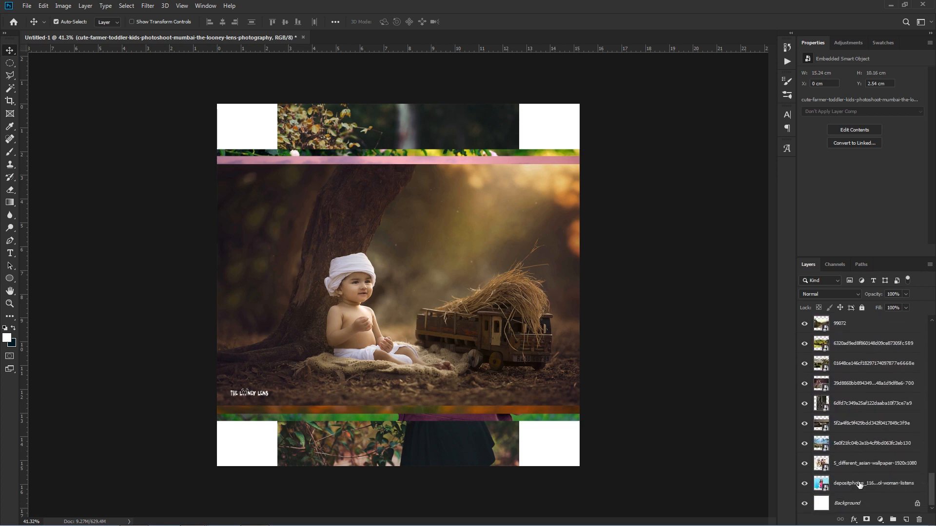
shift+click(873, 484)
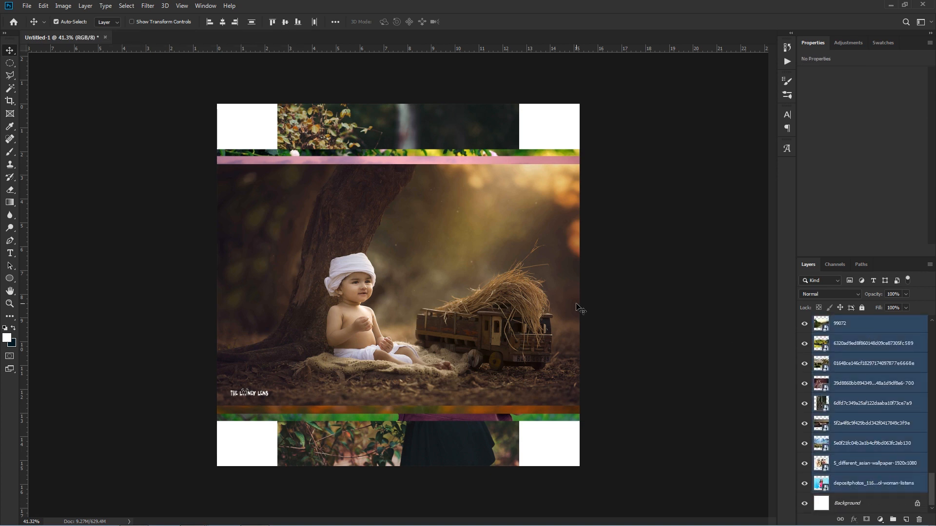
key(ctrl+t)
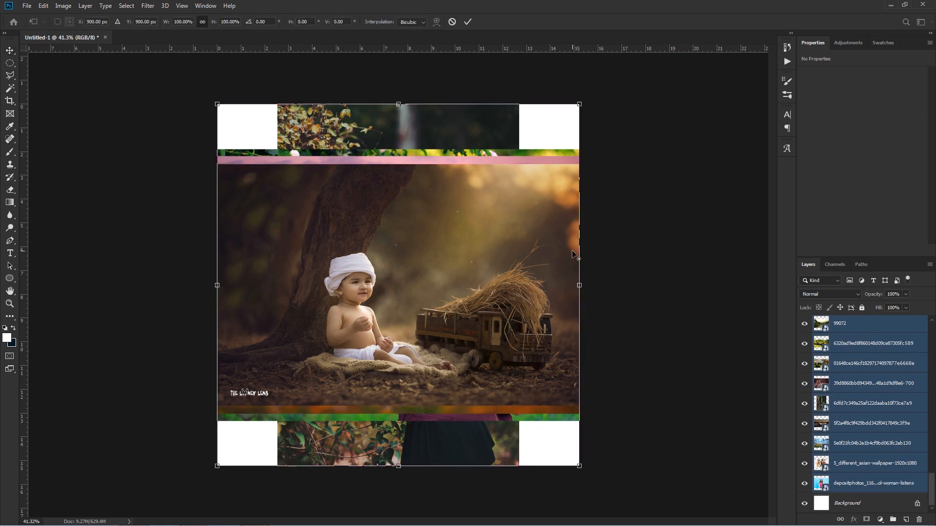
drag(579, 104, 451, 258)
key(Return)
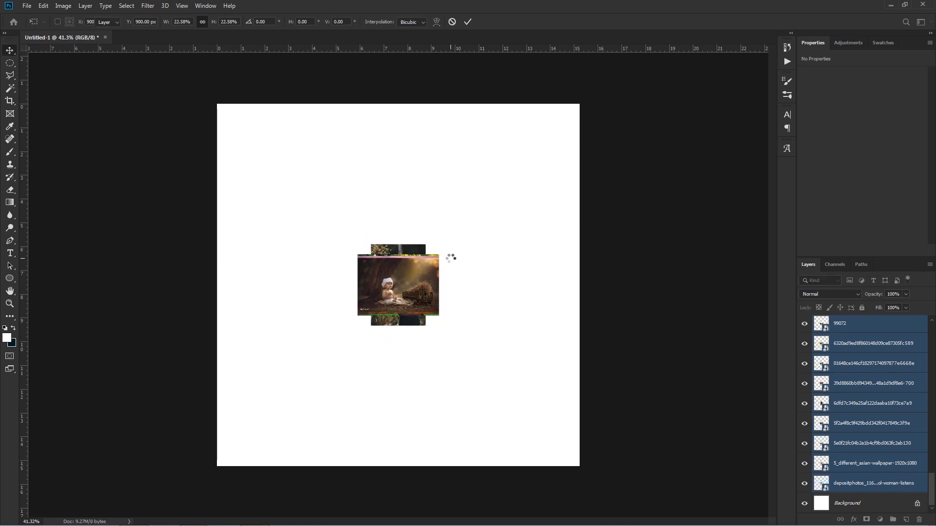
Step: Move the whole stack of photos to the canvas's left edge and deselect the layers
scroll(450, 258, up, 4)
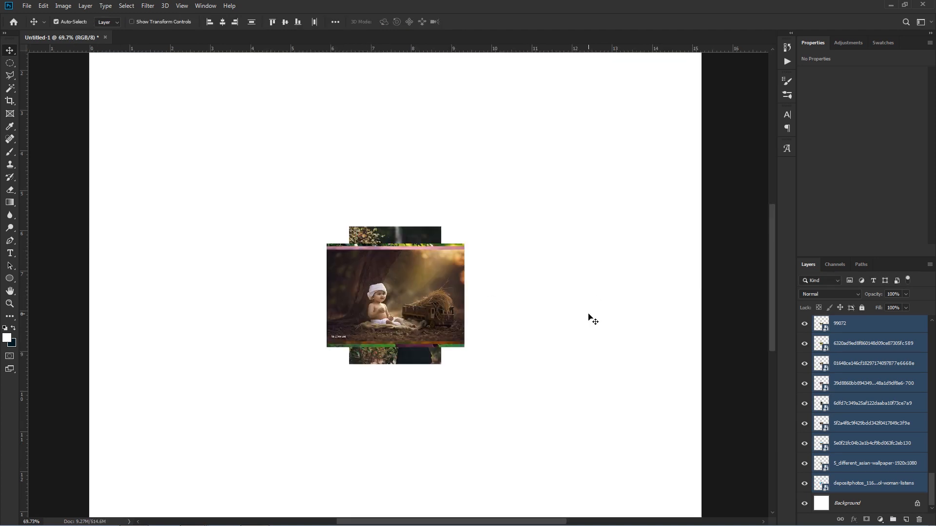
drag(408, 289, 175, 294)
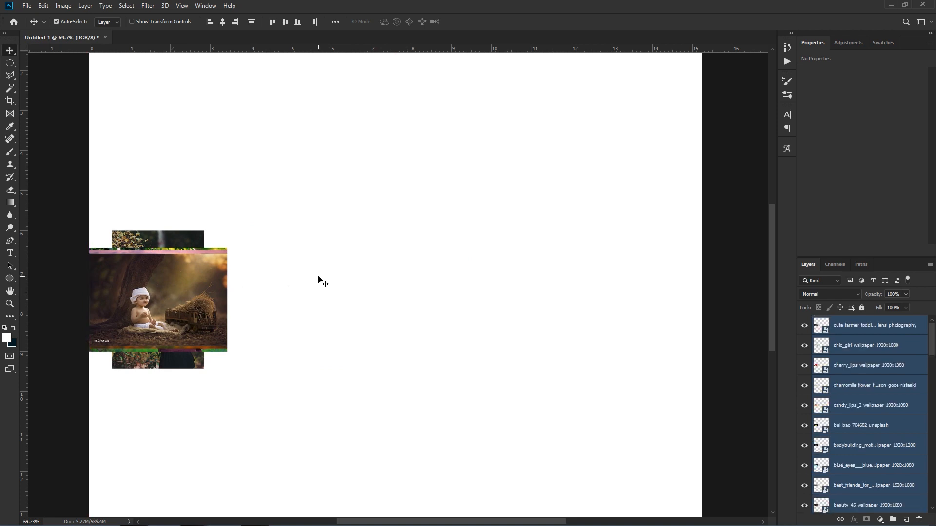
click(449, 224)
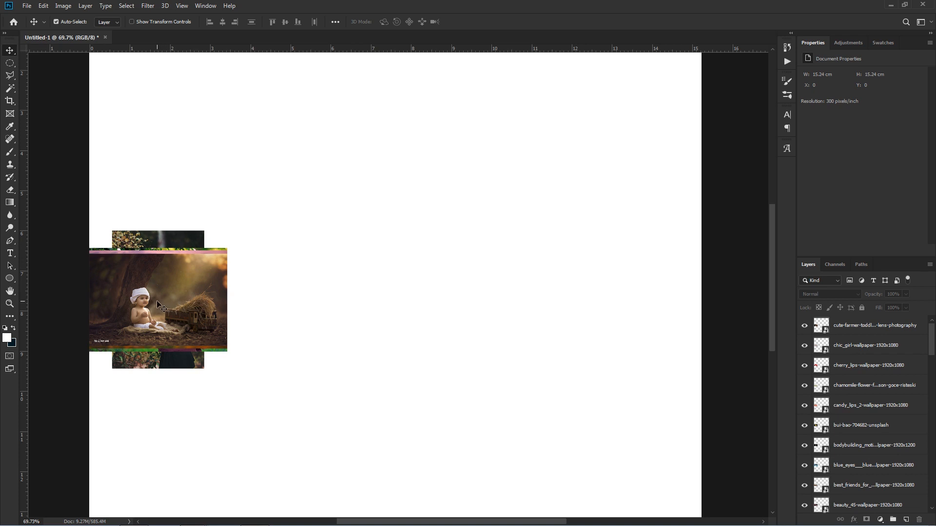
Step: Move the cute-farmer-toddler photo off the stack into the canvas's top-left corner at X 0 cm, Y 0 cm
drag(157, 303, 174, 136)
key(ctrl+minus)
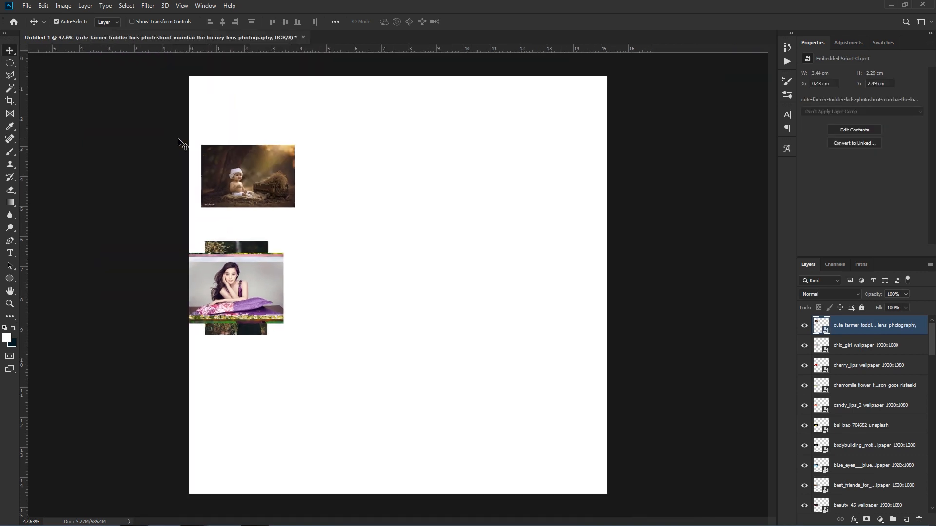
drag(260, 165, 249, 96)
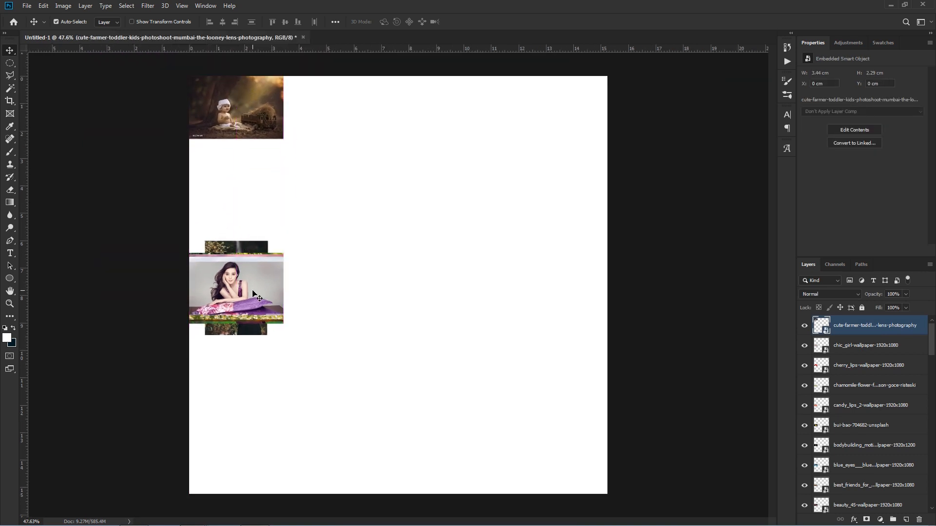
Step: Distribute further photos from the stack across the canvas in vertical columns, down to the motorcycle photo
drag(258, 295, 250, 416)
drag(236, 269, 579, 151)
drag(257, 295, 573, 334)
drag(254, 298, 493, 185)
drag(320, 257, 508, 227)
drag(242, 288, 332, 201)
drag(254, 297, 347, 247)
drag(236, 290, 331, 307)
Step: Move the averyCART photo to about X 5.56 cm, Y 11.33 cm and bring its layer above all others
drag(257, 301, 408, 436)
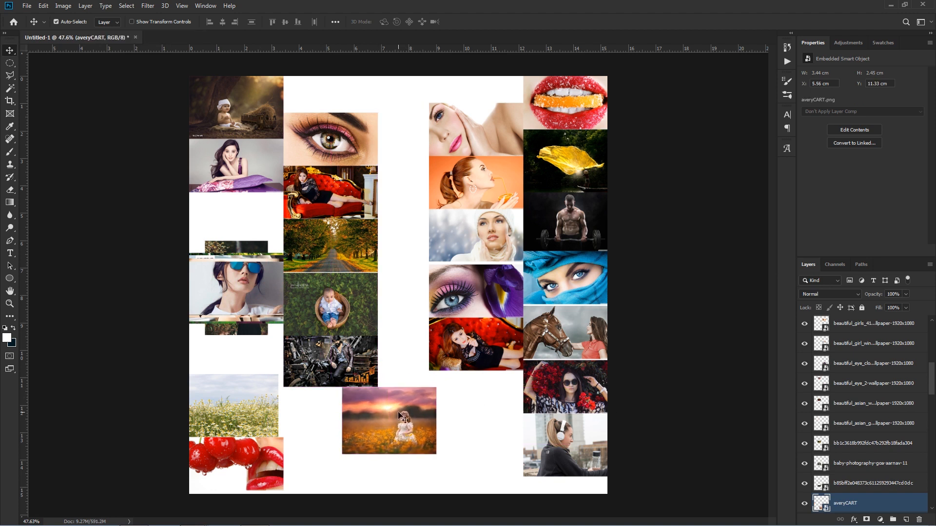
drag(873, 507, 869, 324)
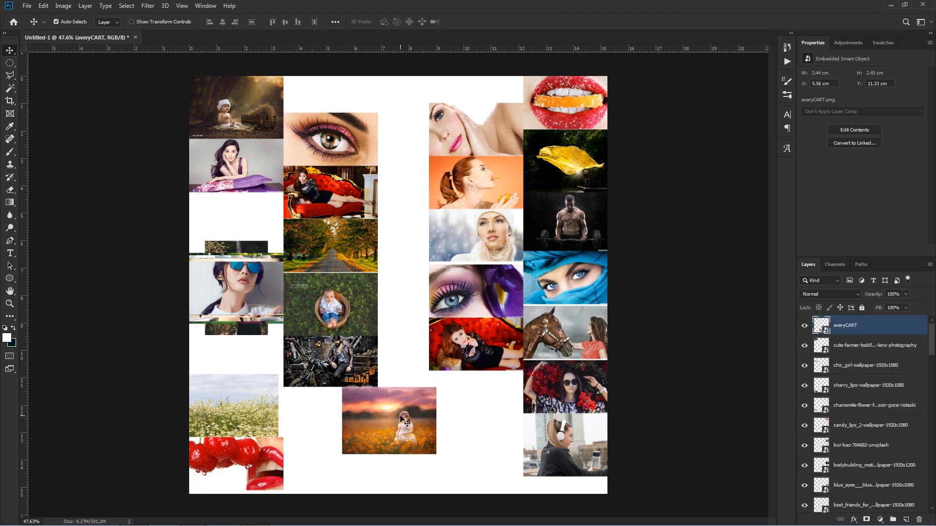
Step: Centre the averyCART photo both horizontally and vertically on the whole canvas and clear the selection
key(ctrl+a)
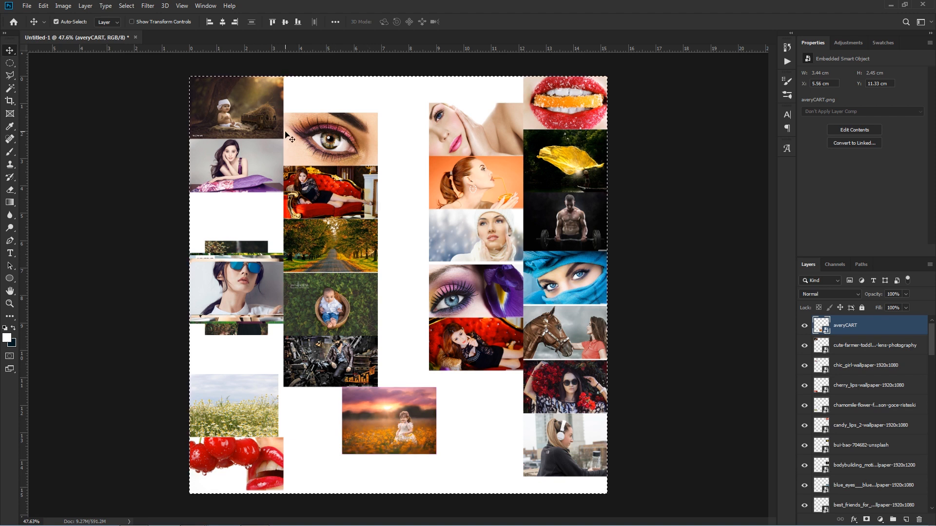
click(223, 21)
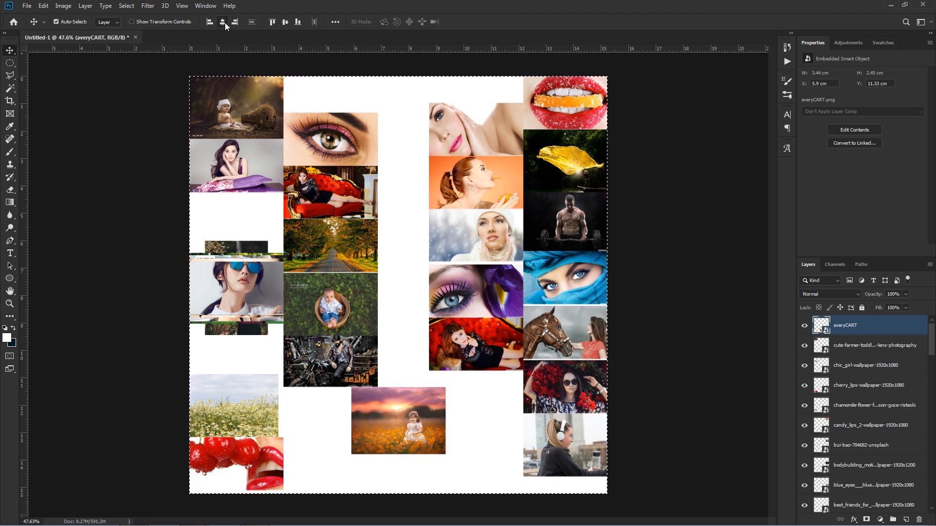
click(285, 22)
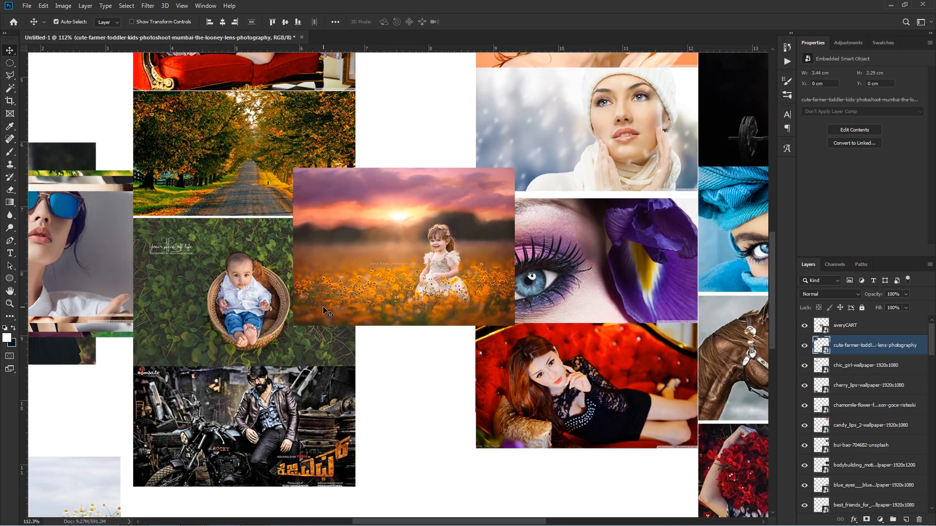
key(ctrl+0)
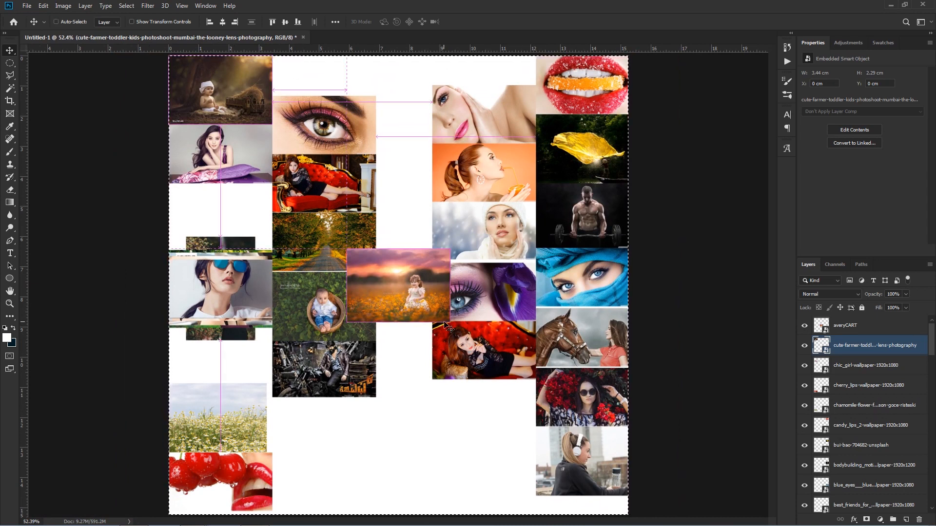
key(ctrl+d)
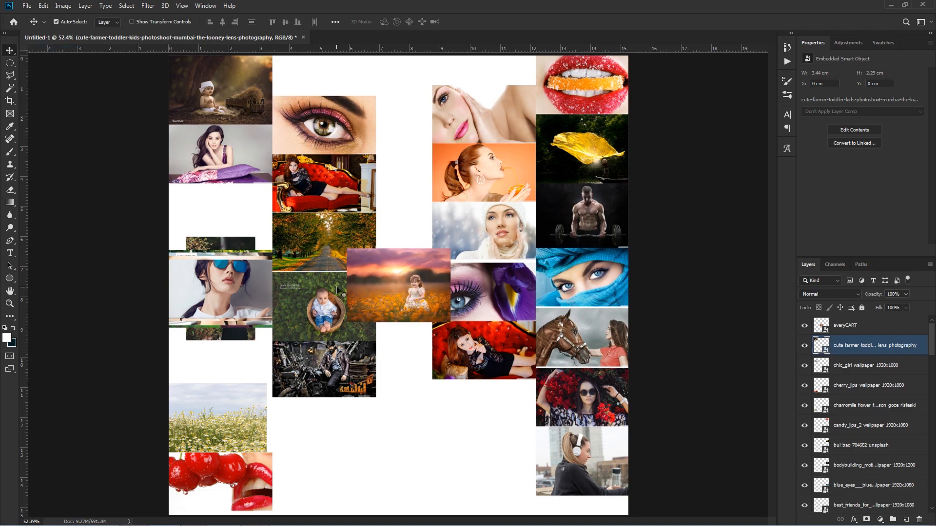
Step: Place the baby-in-basket photo directly below the central averyCART photo, aligned with its edges
scroll(419, 353, up, 5)
click(199, 251)
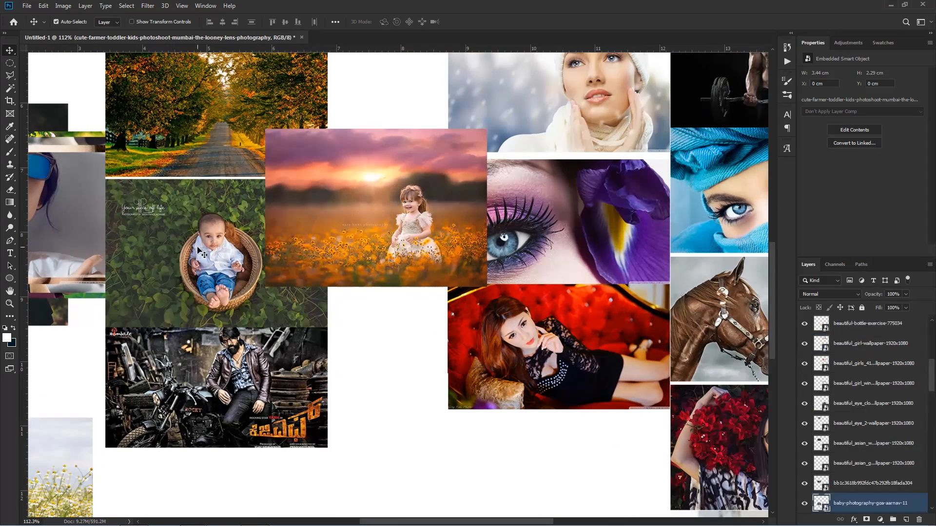
drag(198, 251, 339, 358)
click(154, 120)
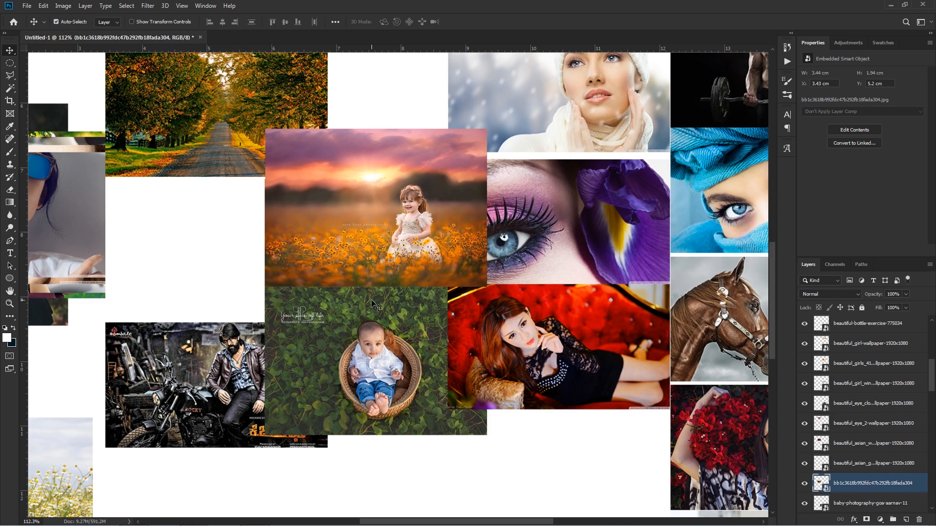
Step: Move the asian_women sunglasses photo from the stack to just above the central photo, at about X 6.08 cm, Y 4.66 cm
scroll(376, 306, down, 2)
scroll(297, 327, down, 3)
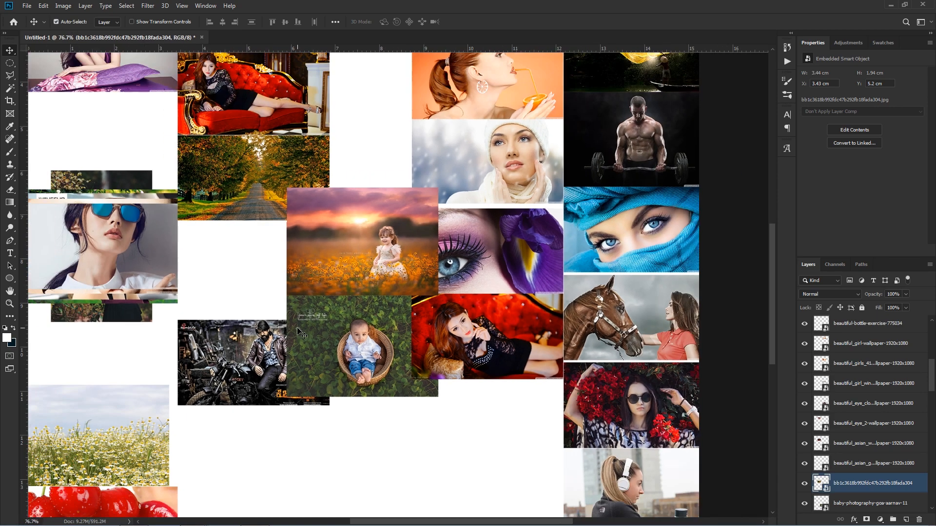
drag(147, 246, 393, 164)
scroll(267, 281, down, 4)
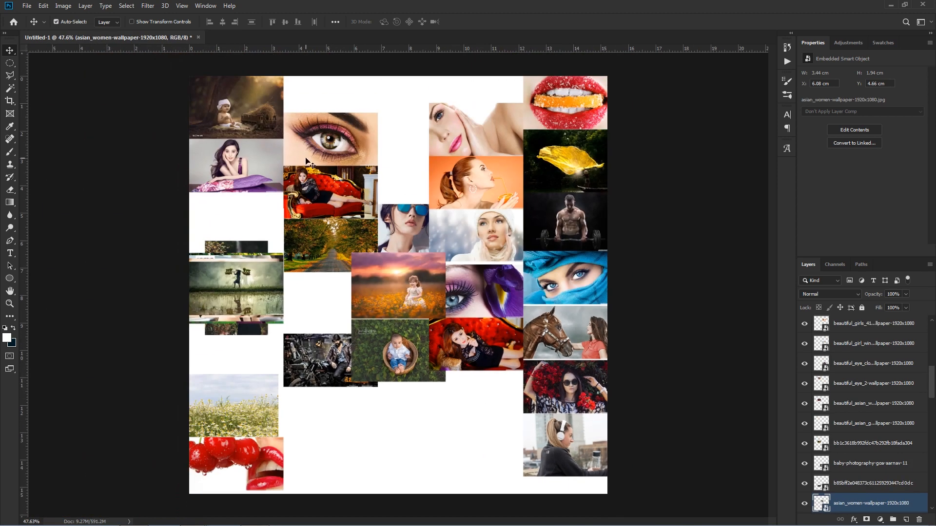
Step: Clear space around the central photo by moving the eye, red-sofa and autumn-road photos and the column of women's faces further down
drag(310, 94, 331, 296)
drag(317, 246, 317, 489)
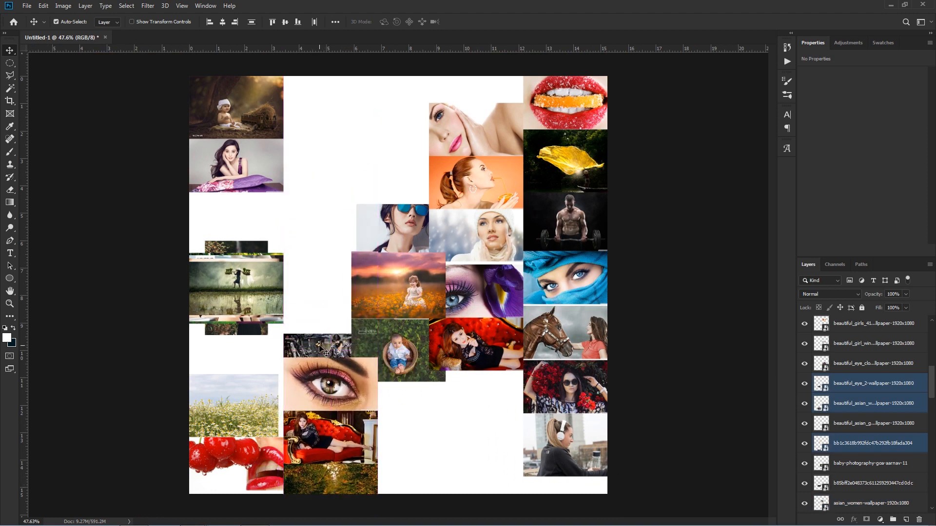
drag(481, 95, 485, 380)
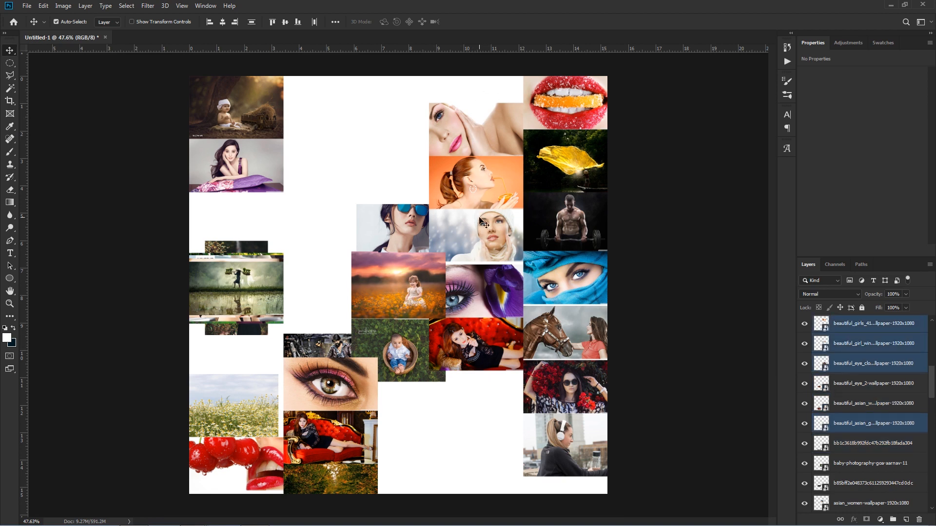
drag(480, 194, 520, 366)
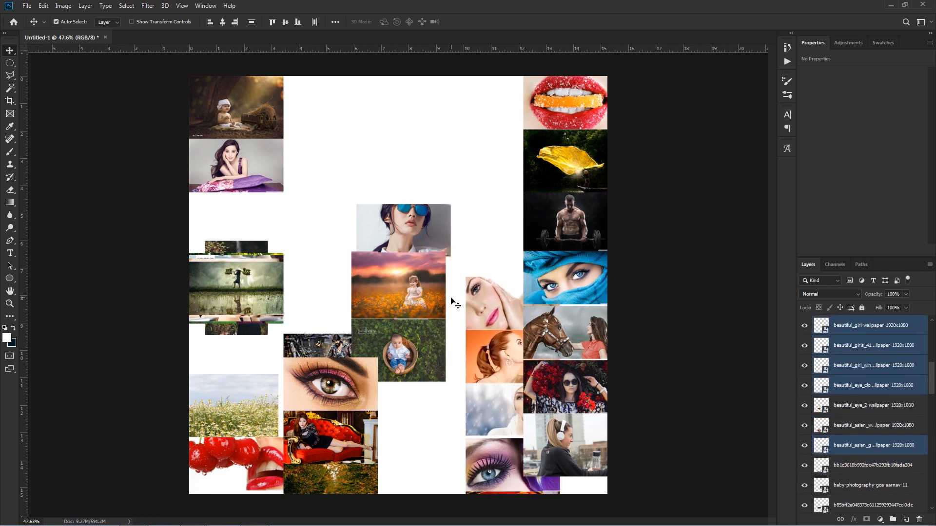
Step: Align the sunglasses photo with the central photo at X 5.9 cm and close the gap between them
scroll(455, 304, up, 3)
drag(423, 236, 414, 225)
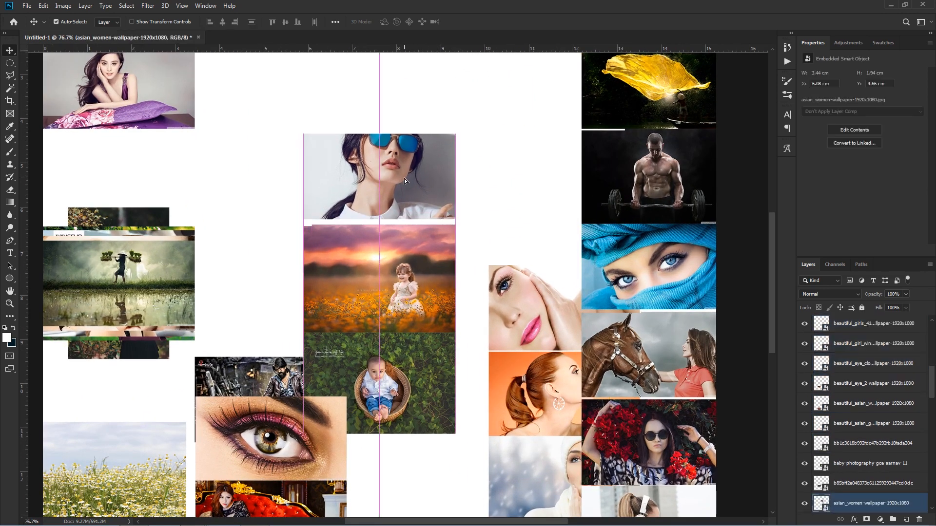
drag(405, 181, 405, 189)
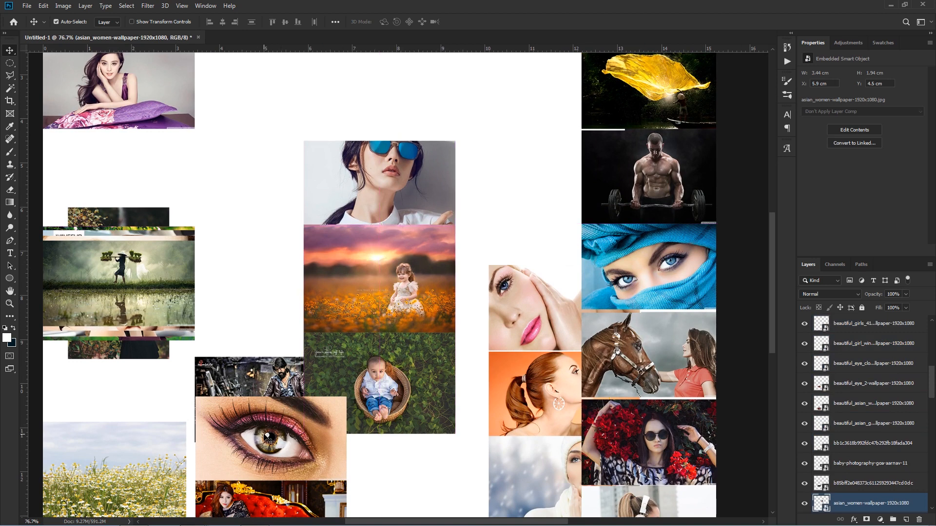
Step: Delete the beautiful_eye_2 photo and place the red-luxury-sofa photo above the sunglasses photo at X 5.9 cm, Y 2.56 cm
drag(281, 435, 401, 103)
scroll(345, 214, down, 2)
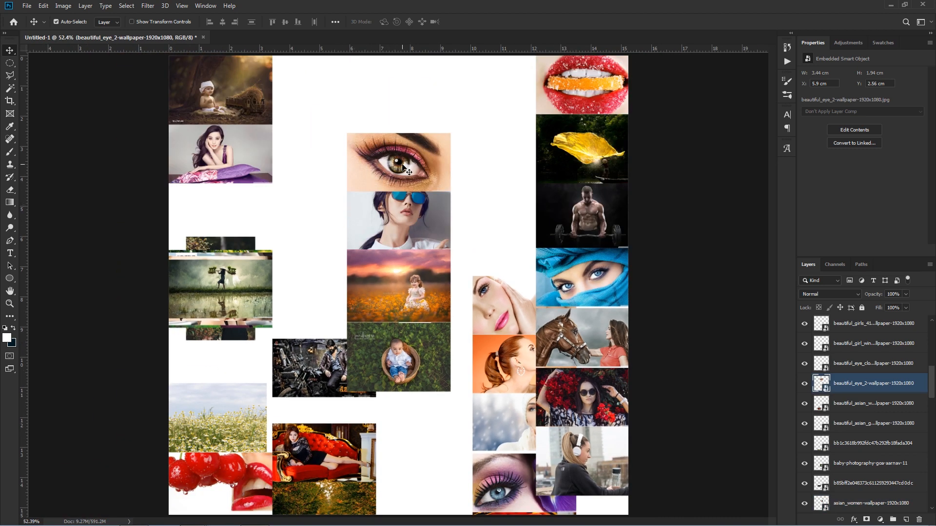
key(Delete)
drag(322, 449, 396, 157)
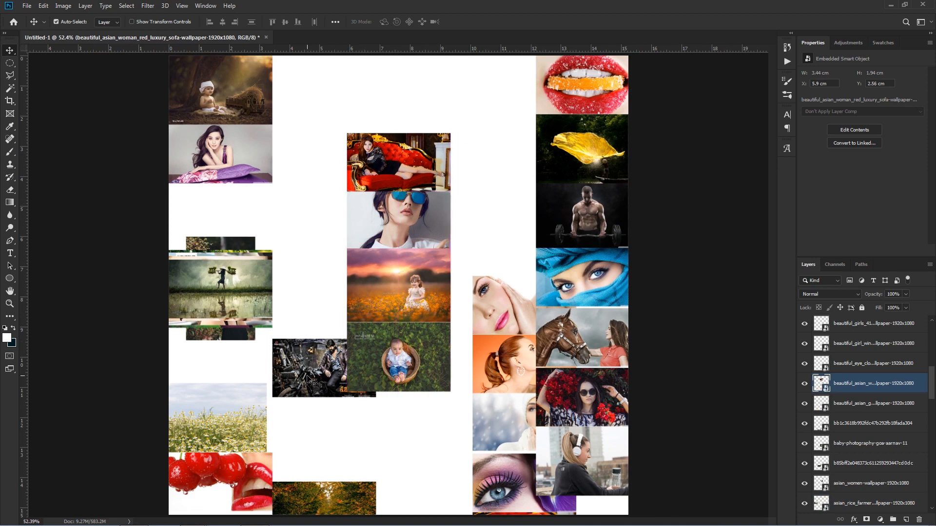
Step: Extend the central column downwards with the motorcycle photo below the baby and the autumn-road photo at X 5.9 cm, Y 13.1 cm
drag(307, 376, 382, 429)
scroll(376, 472, up, 1)
drag(338, 501, 418, 466)
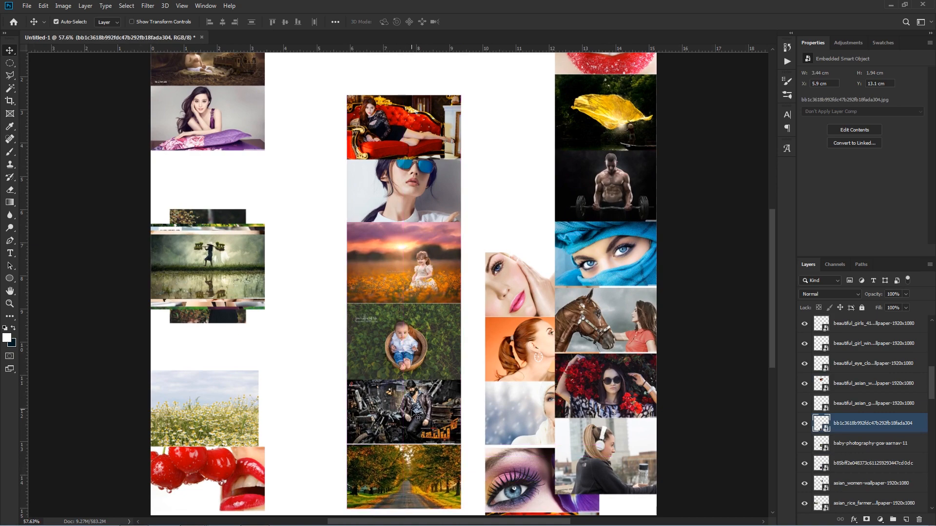
scroll(412, 433, up, 1)
scroll(412, 433, up, 9)
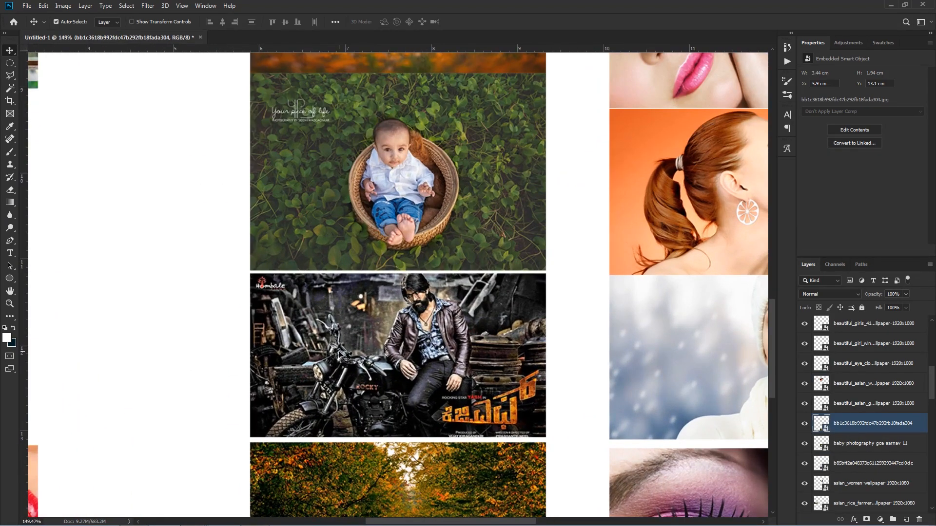
scroll(340, 355, down, 11)
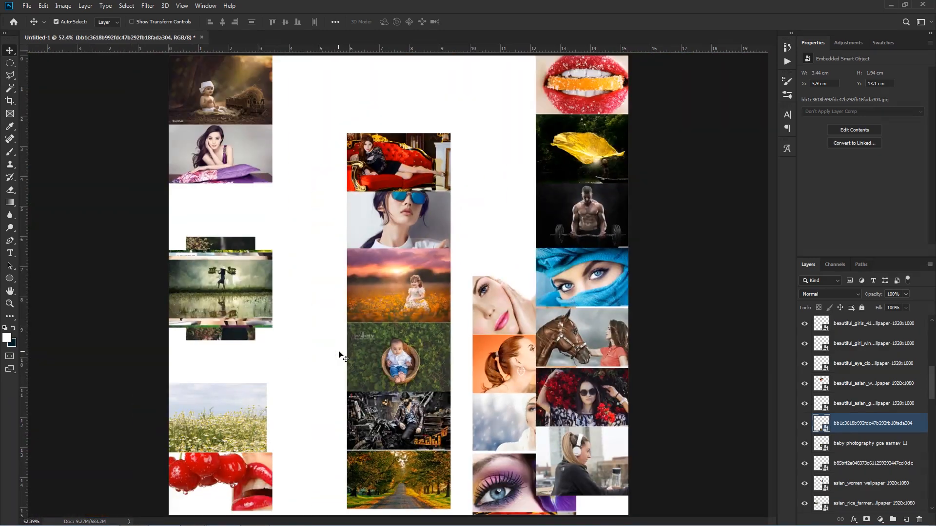
Step: Stack the rice-farmer, kids-playing and asian_girls photos at X 2.46 cm and place further stack photos in the columns flanking the centre
drag(249, 299, 317, 330)
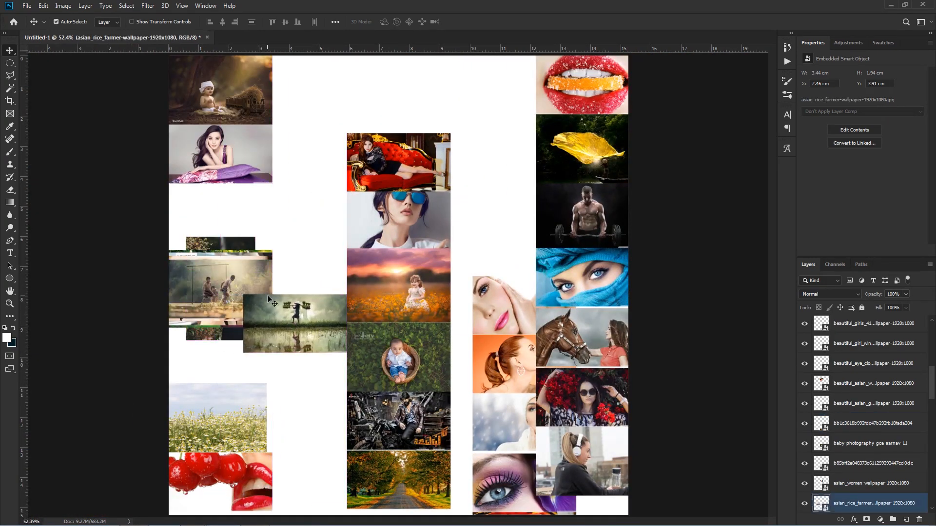
drag(241, 284, 315, 271)
drag(228, 265, 291, 203)
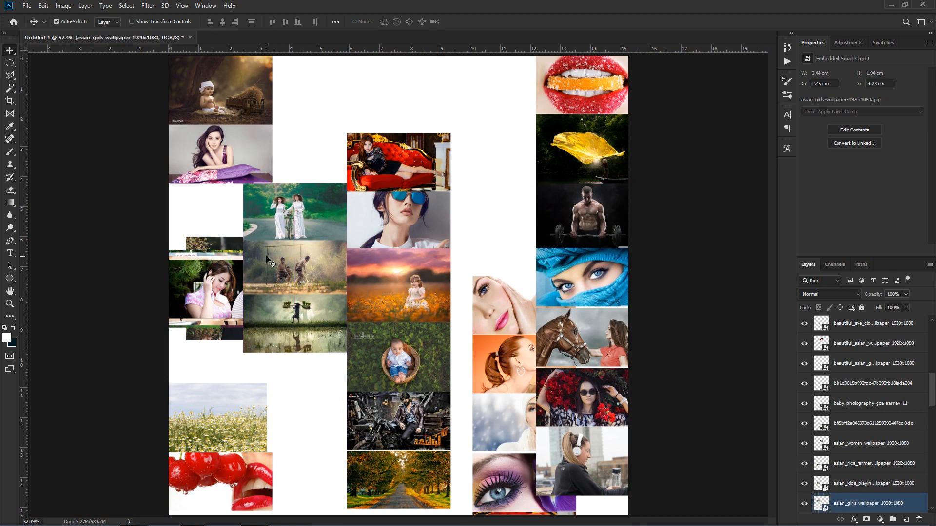
drag(204, 287, 481, 247)
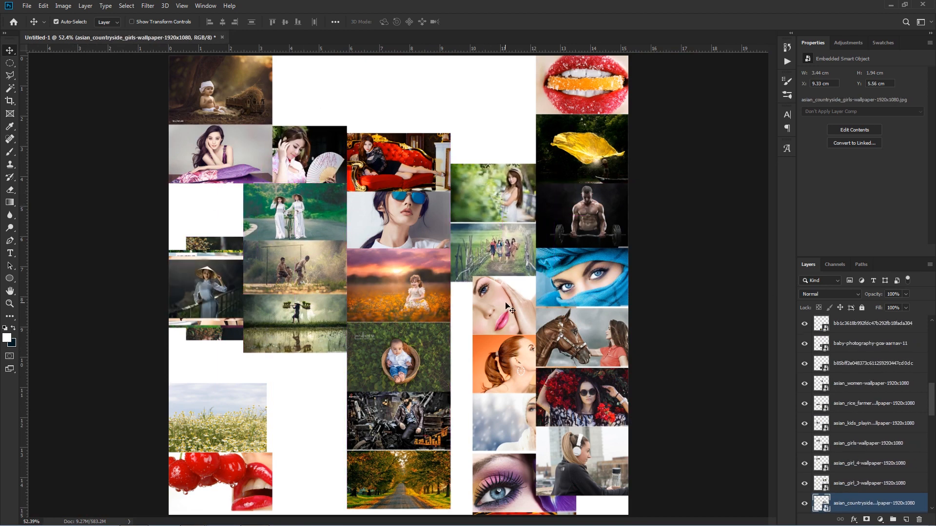
Step: Line up the woman's-face, orange-drink and winter-hat photos beneath the countryside-girls photo, against the central column
drag(503, 307, 482, 313)
drag(500, 366, 478, 372)
drag(502, 424, 480, 433)
Step: Place the eye-close-up and chamomile-field photos below the rice farmer, cherry lips at X 9.33 cm, Y 1.61 cm, and candy lips at the canvas's left edge
drag(502, 483, 273, 382)
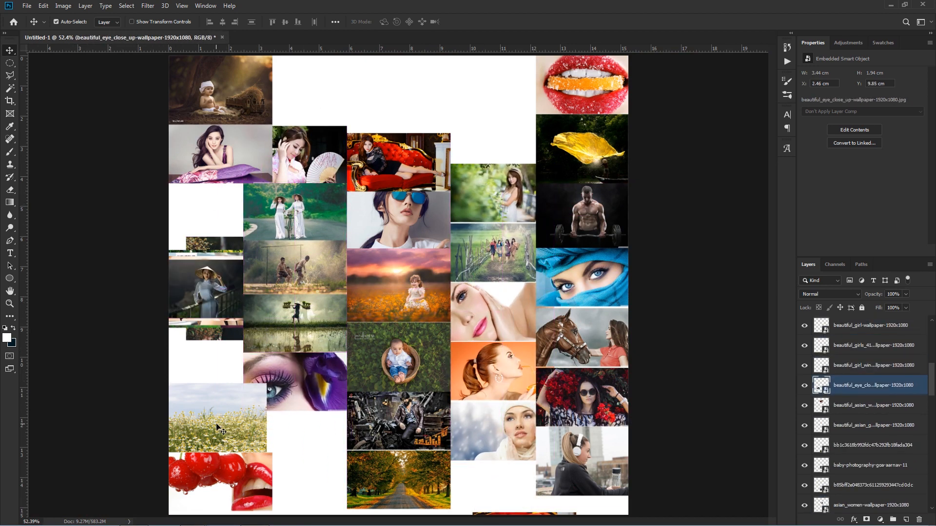
drag(231, 449, 306, 476)
drag(196, 481, 478, 132)
drag(578, 83, 181, 403)
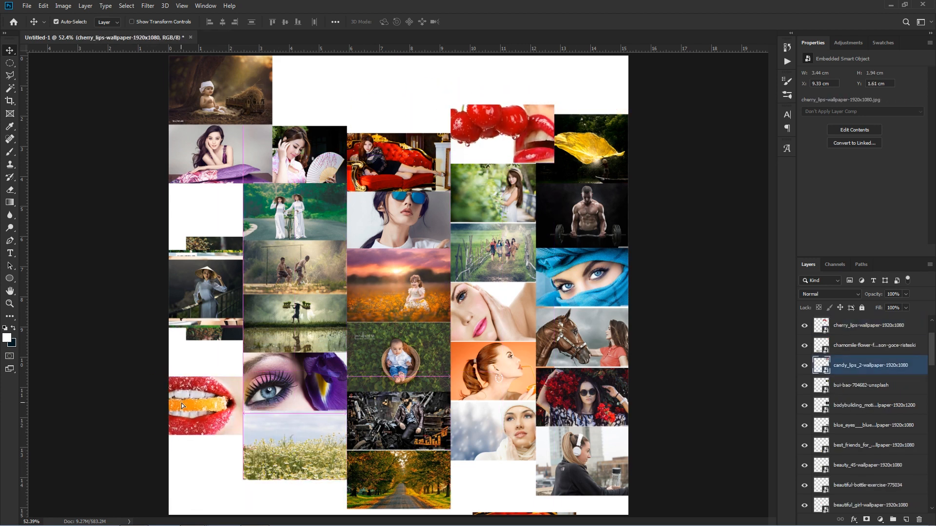
Step: Fill the gaps in the left-edge column and along the canvas's top with the forest, railing, close-up eyes and pink-dress photos
drag(210, 334, 198, 524)
drag(213, 285, 211, 214)
drag(213, 287, 586, 89)
drag(205, 307, 475, 96)
drag(209, 288, 308, 104)
Step: Fill the gaps along the canvas's lower edge with the earphone, red-sofa and hat-girl photos and adjust the remaining left-edge photos
drag(210, 288, 479, 490)
drag(524, 513, 295, 472)
drag(196, 225, 196, 229)
drag(211, 280, 567, 516)
mouse_move(208, 285)
mouse_down()
mouse_move(351, 291)
mouse_move(204, 275)
mouse_up()
click(201, 313)
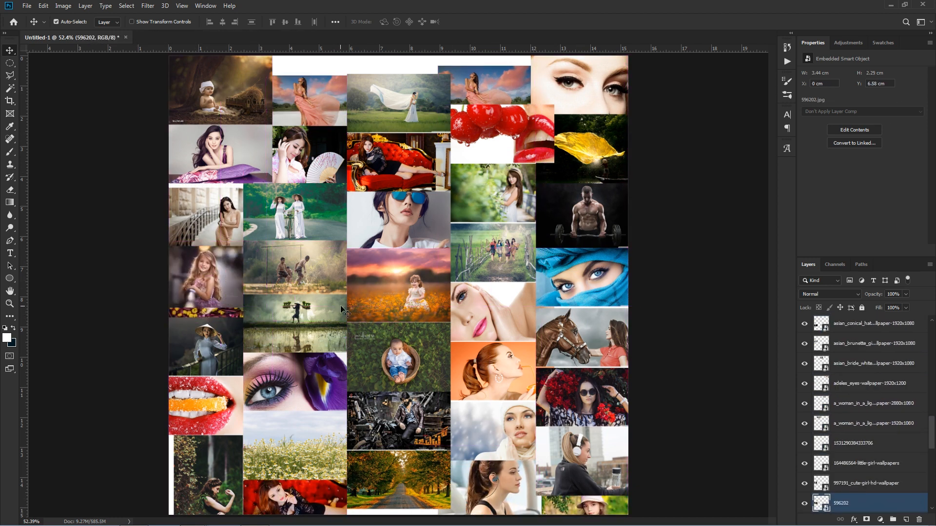
Step: Close the thin gaps in the central column by moving the baby, motorcycle and autumn-road photos up against their neighbours
scroll(441, 364, up, 2)
scroll(381, 197, down, 2)
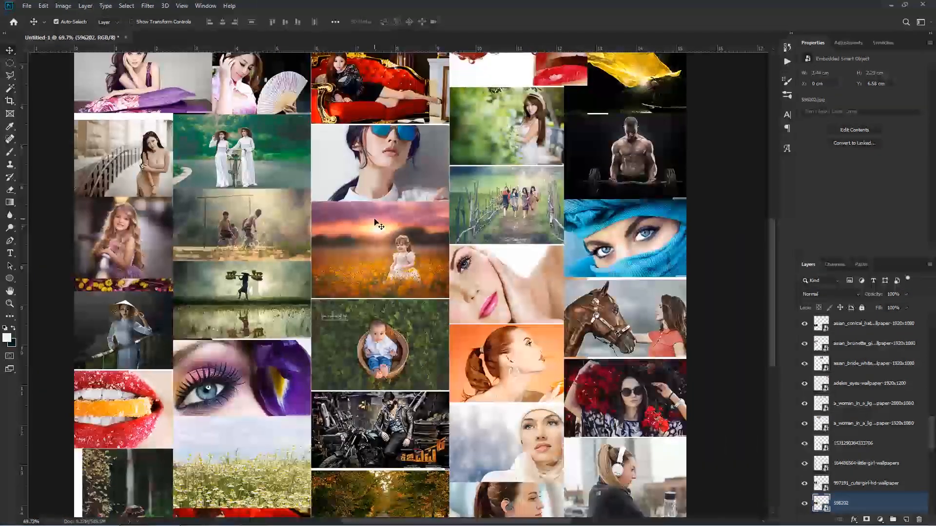
scroll(381, 264, up, 4)
click(381, 276)
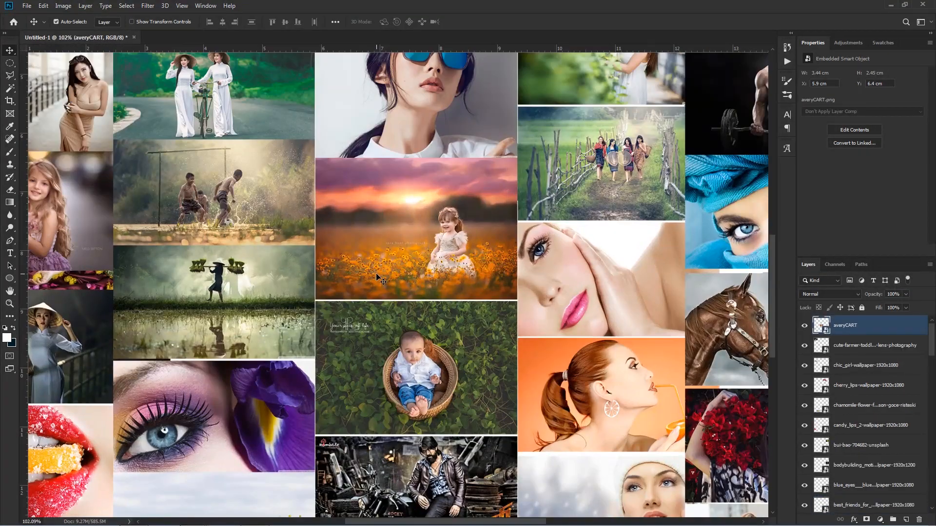
drag(385, 361, 386, 358)
drag(389, 460, 389, 454)
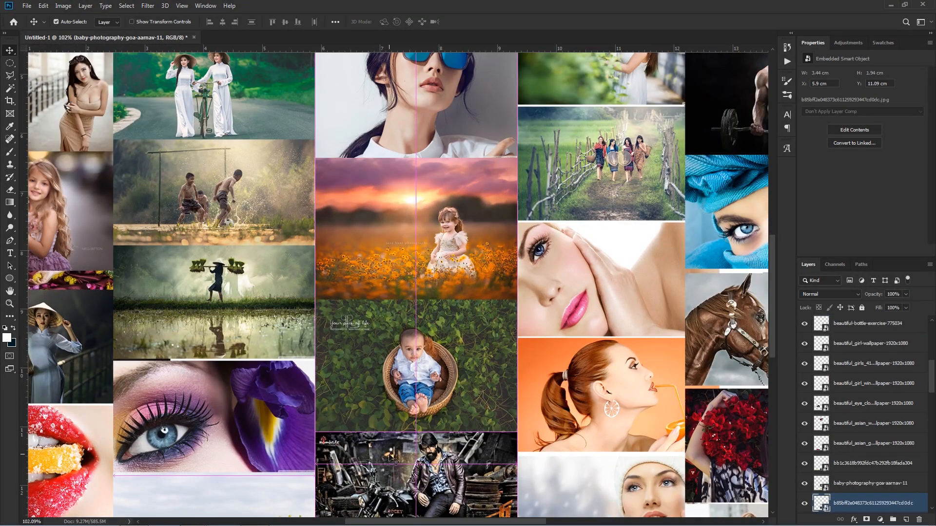
scroll(389, 454, down, 7)
drag(396, 488, 391, 486)
Step: Use two more stack photos to fill the gap under the autumn road and the one at X 3.23 cm, Y -1.32 cm
drag(210, 312, 392, 519)
drag(220, 321, 314, 78)
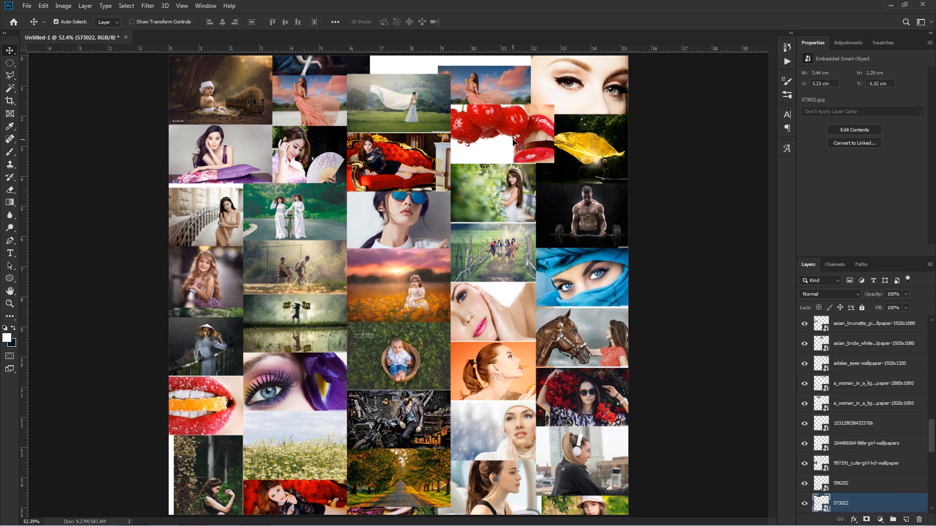
Step: Nudge the rice-farmer photo slightly up and right to close the gaps to its neighbouring photos
click(381, 305)
scroll(375, 327, up, 6)
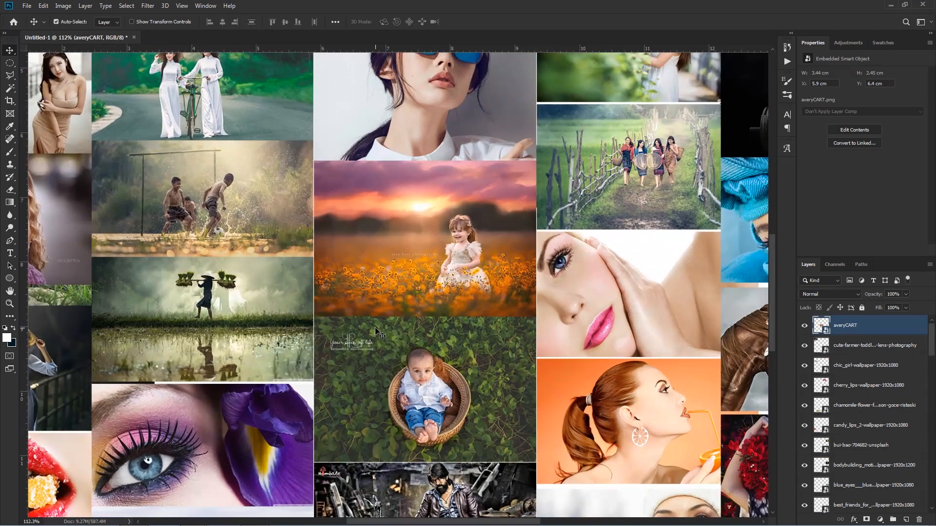
scroll(283, 266, up, 3)
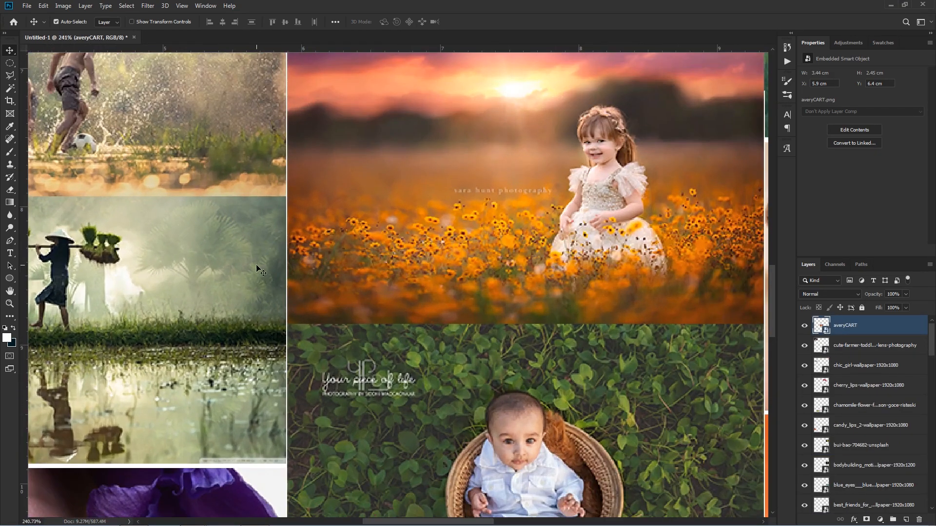
click(263, 273)
key(Up)
key(Right)
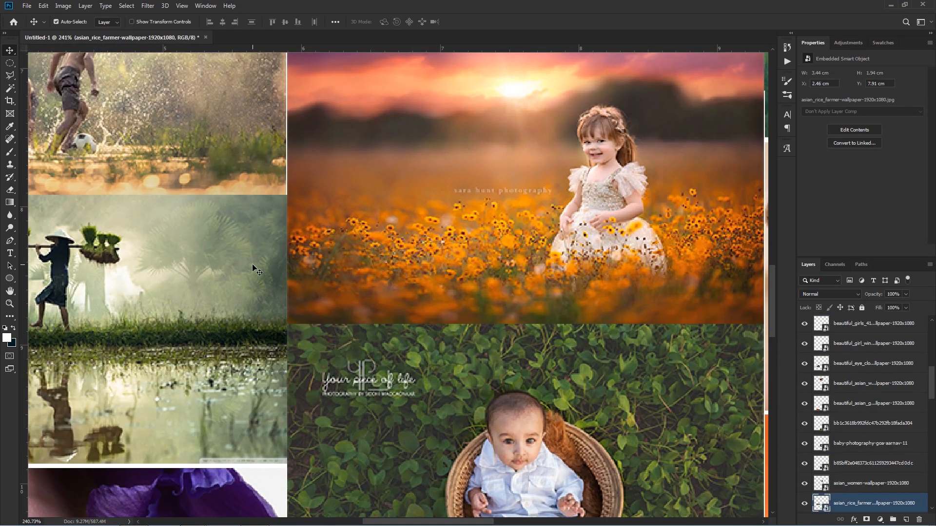
key(ctrl+0)
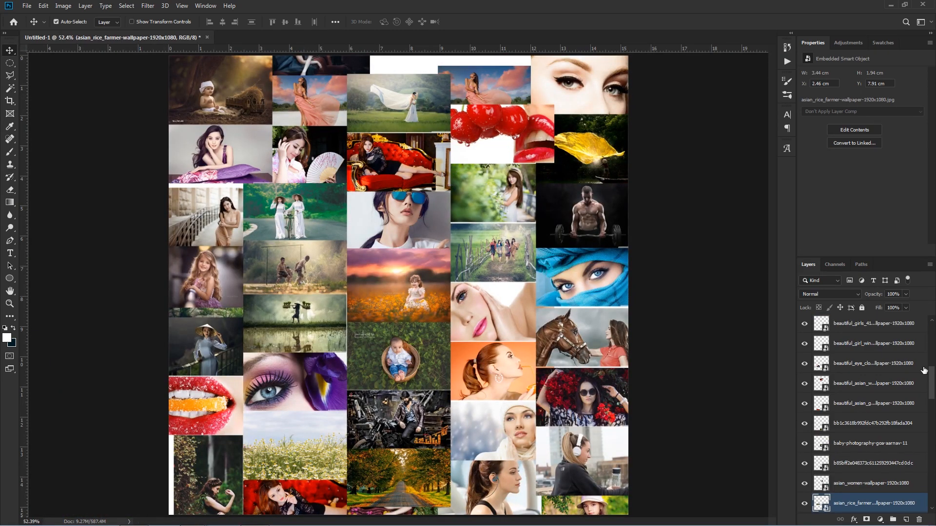
Step: Stamp all visible layers into a new merged layer above the averyCART layer
drag(935, 386, 847, 332)
click(873, 331)
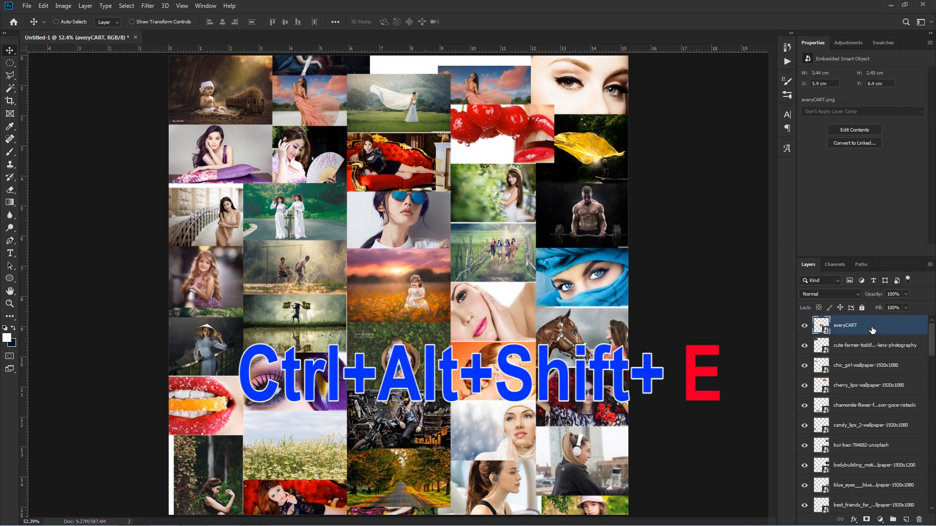
key(ctrl+alt+shift+e)
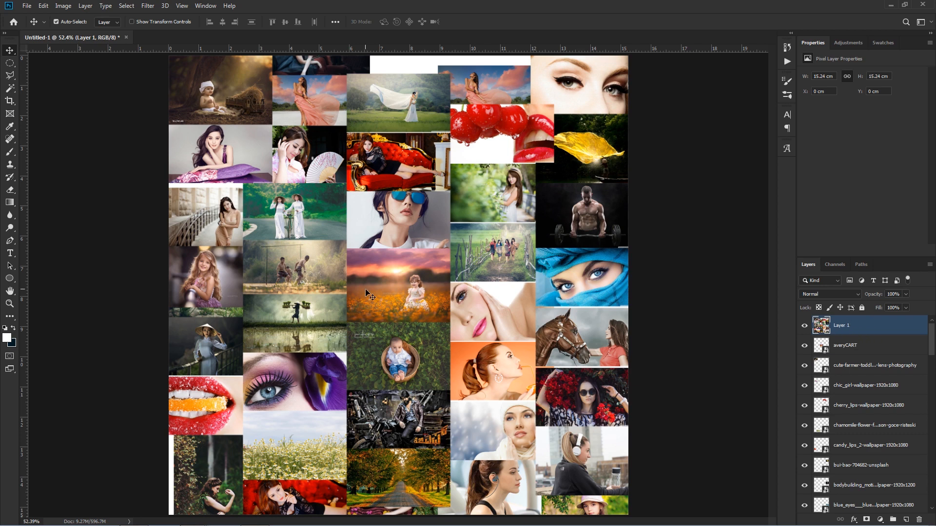
Step: Draw a large circular marquee selection over the middle of the collage with the Elliptical Marquee tool
right_click(9, 63)
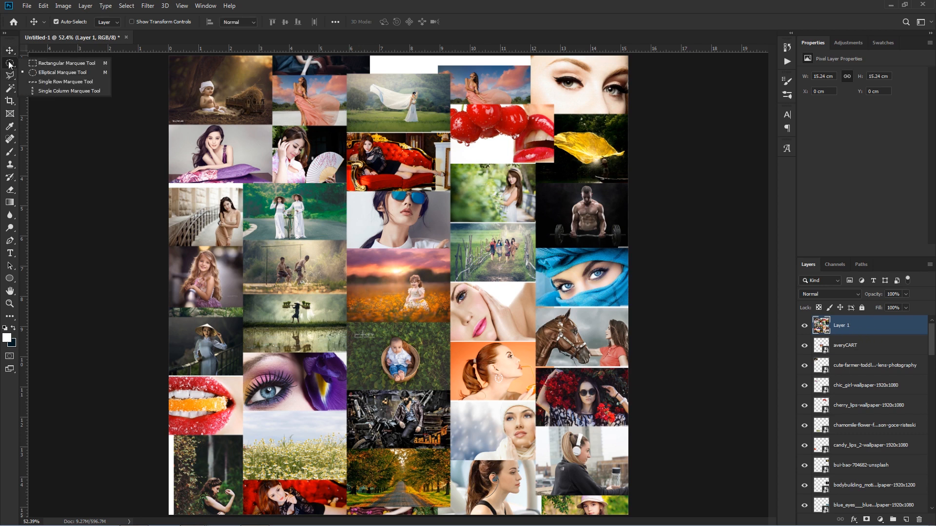
click(49, 71)
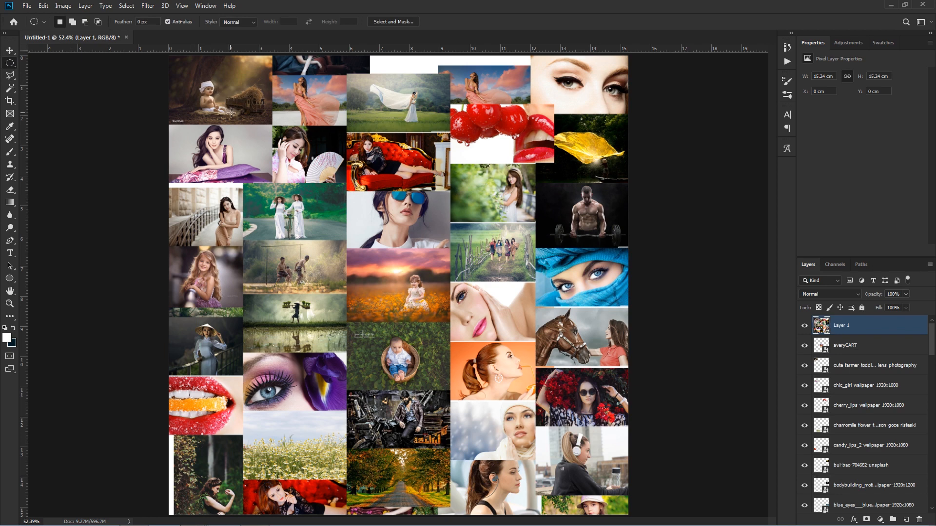
drag(225, 111, 554, 448)
drag(554, 448, 554, 448)
mouse_move(408, 354)
mouse_down()
mouse_move(417, 364)
mouse_move(411, 380)
mouse_move(411, 362)
mouse_up()
Step: Feather the circular selection by 8 pixels and copy its contents from Layer 1 to a new layer
click(128, 7)
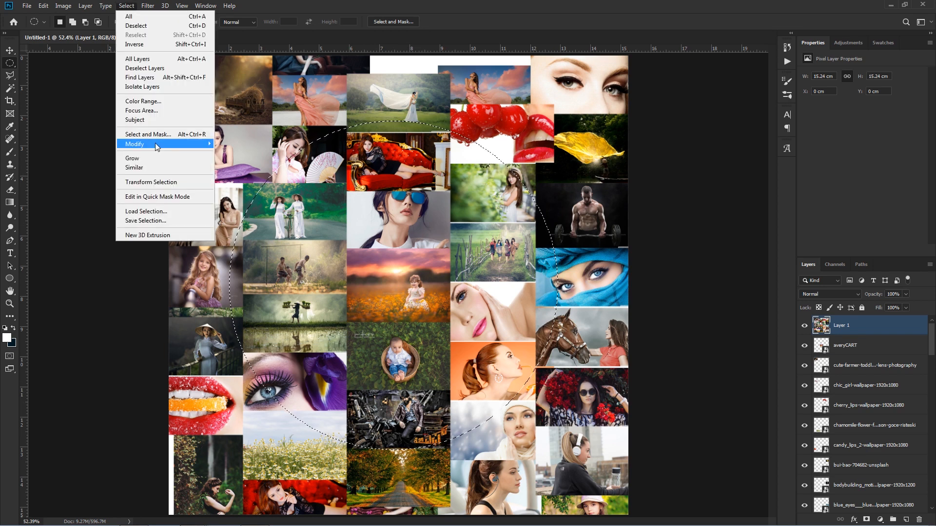
mouse_move(168, 144)
click(239, 184)
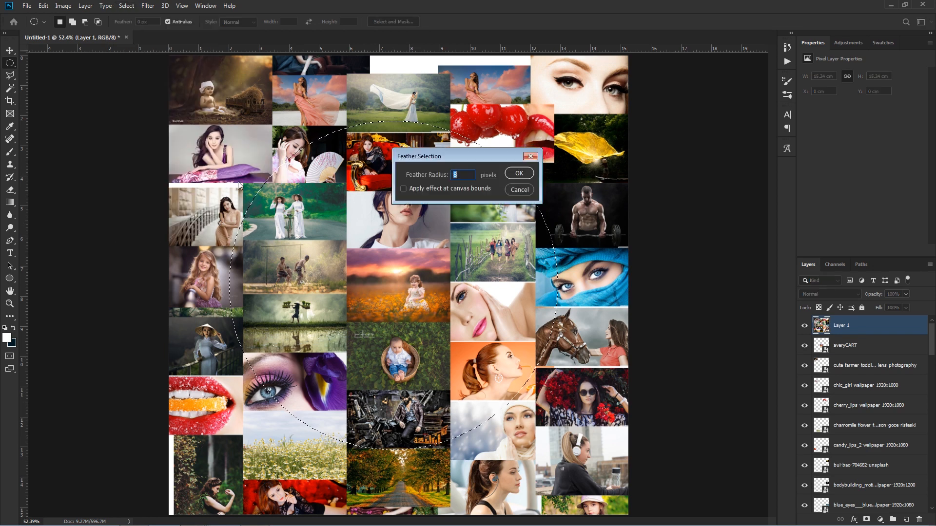
click(517, 174)
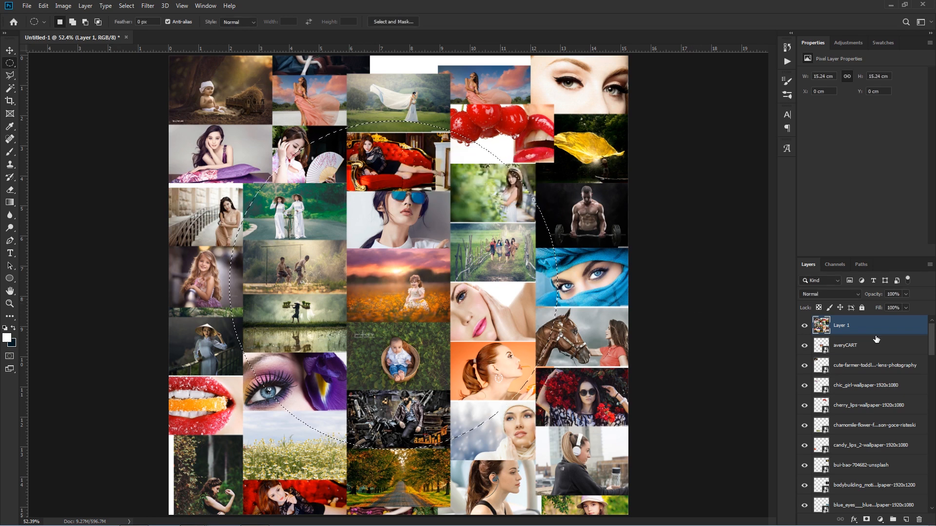
key(ctrl+j)
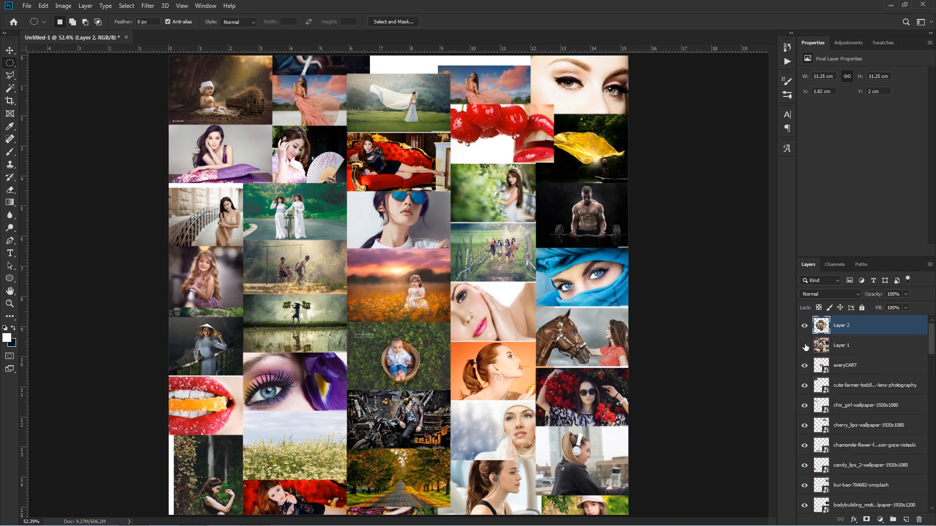
Step: Hide Layer 1, every photo layer and the Background, leaving only the circular Layer 2 visible
drag(806, 363, 804, 505)
scroll(869, 444, down, 4)
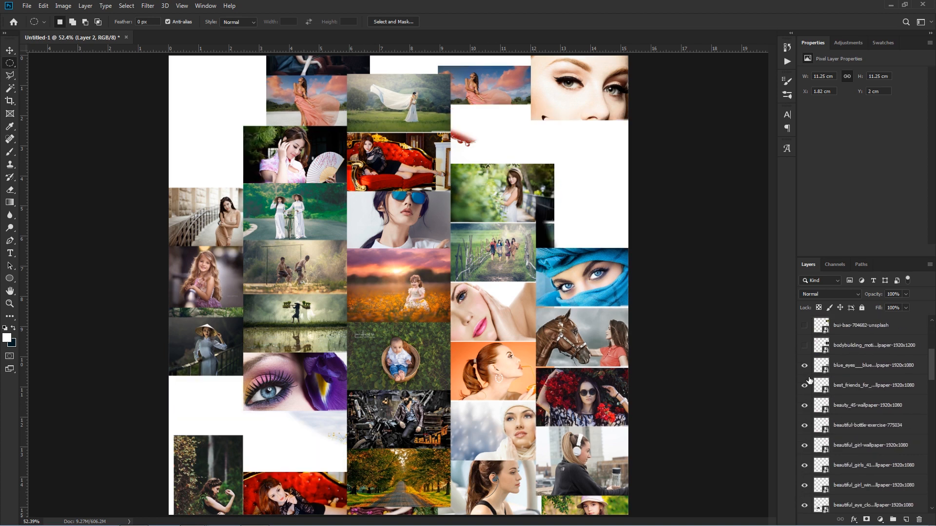
drag(805, 366, 805, 508)
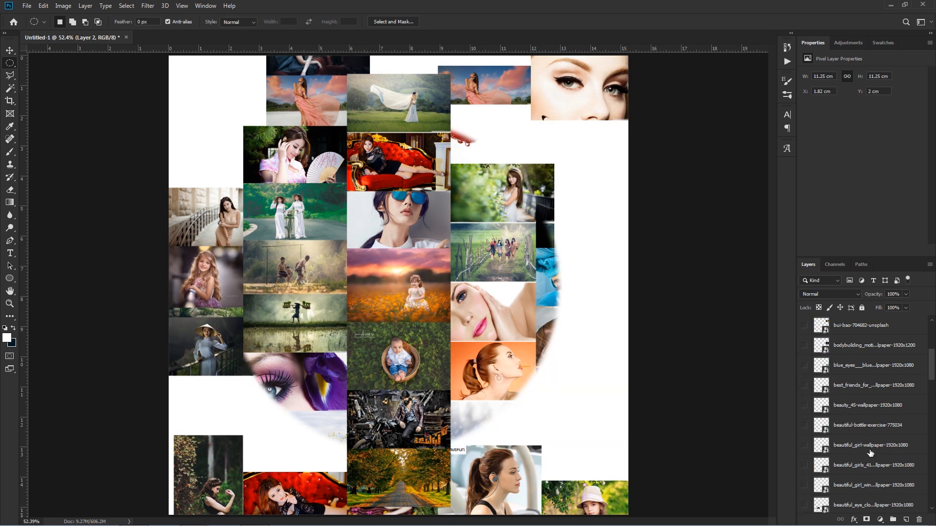
scroll(871, 453, down, 4)
drag(802, 395, 805, 508)
scroll(872, 438, down, 4)
scroll(876, 447, down, 1)
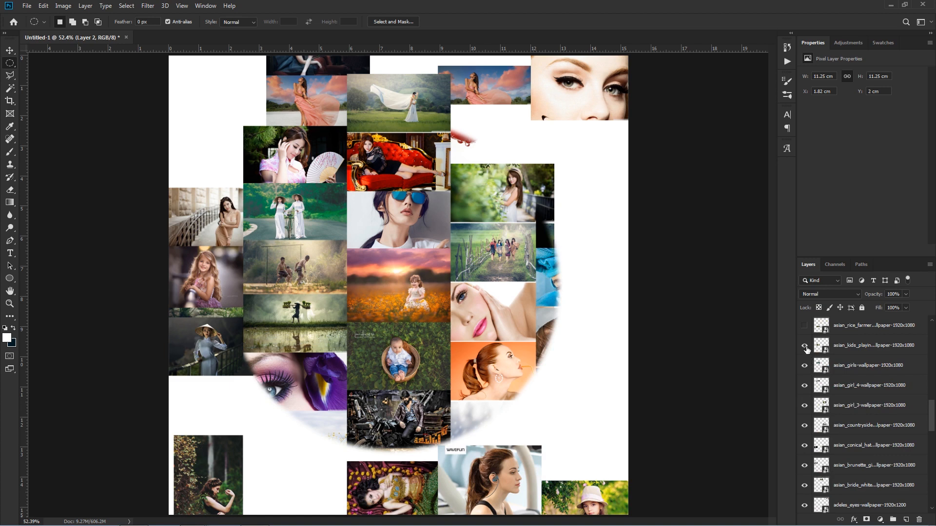
drag(806, 349, 804, 507)
scroll(886, 483, down, 4)
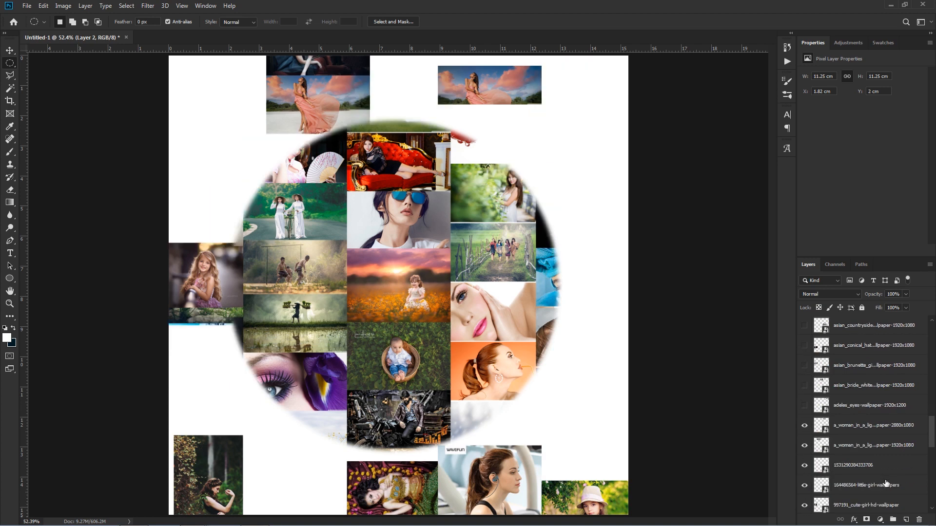
scroll(887, 483, down, 4)
drag(805, 346, 807, 504)
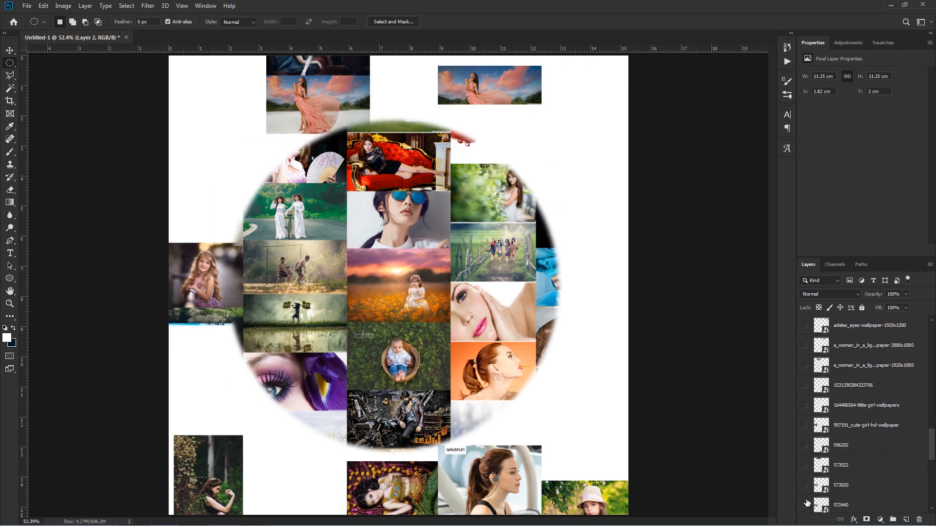
scroll(878, 445, down, 3)
scroll(824, 424, down, 4)
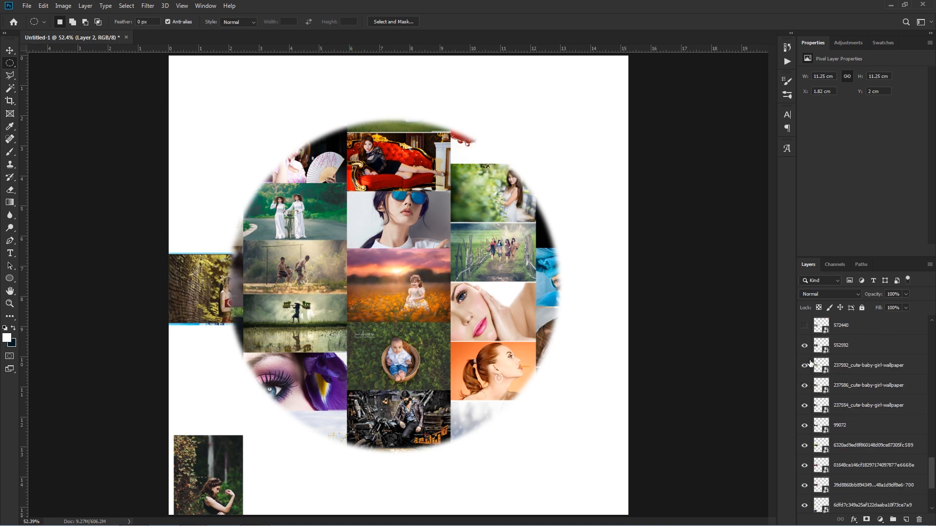
drag(803, 350, 807, 505)
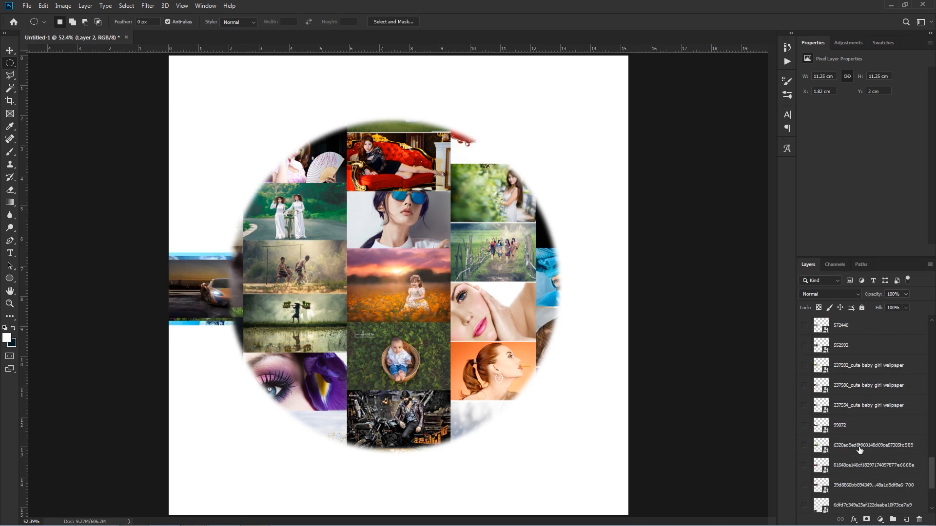
scroll(874, 463, down, 5)
drag(805, 425, 800, 483)
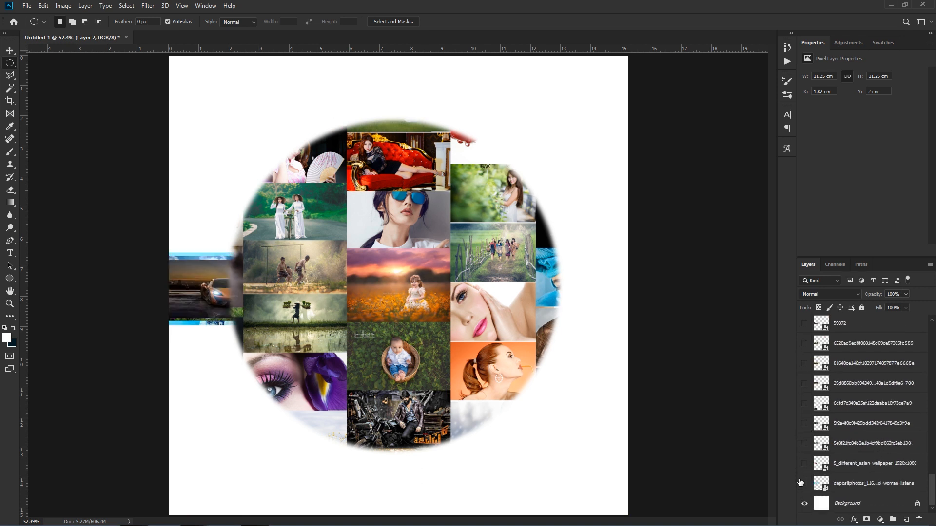
click(804, 505)
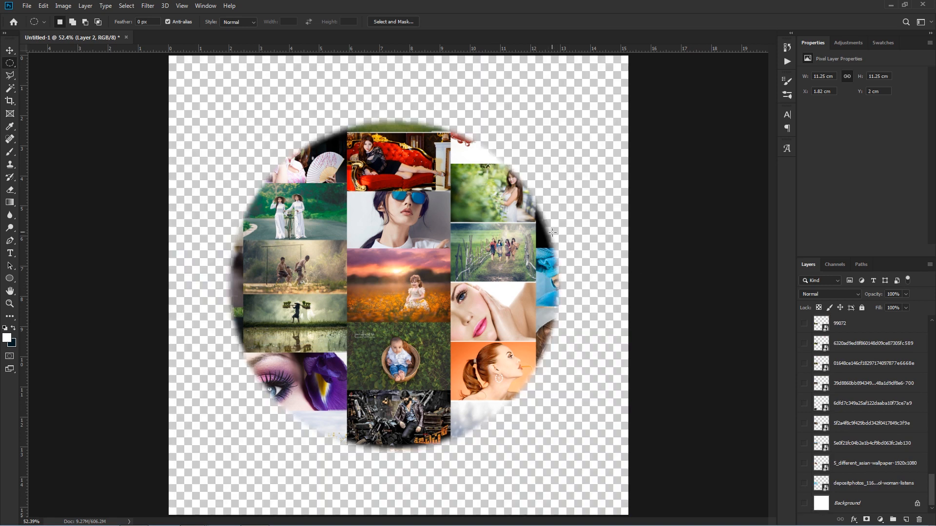
Step: Centre the circular Layer 2 on the canvas by aligning it to a full-canvas selection, and remove the selection
key(v)
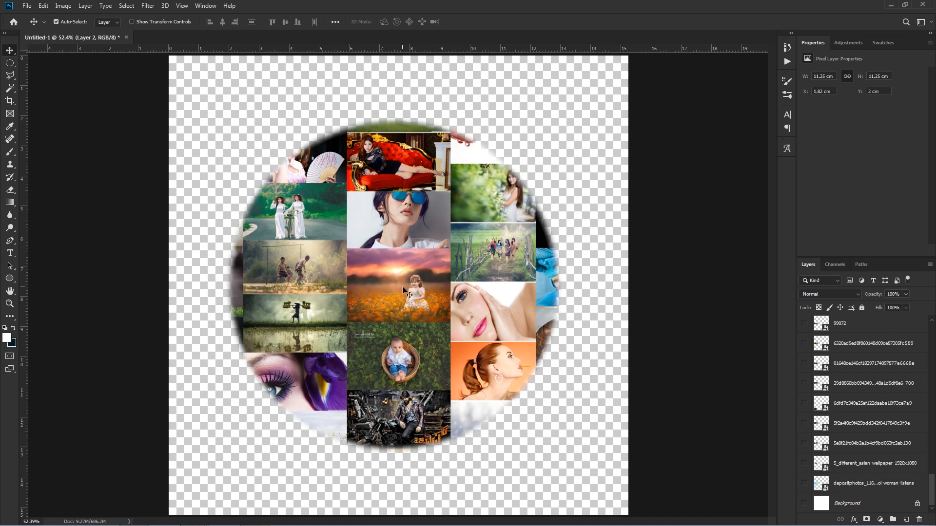
key(ctrl+a)
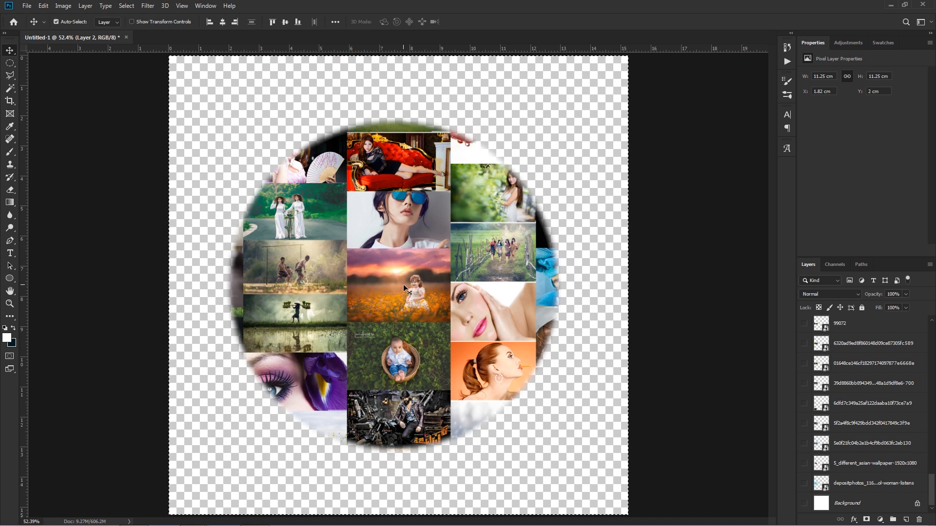
click(222, 22)
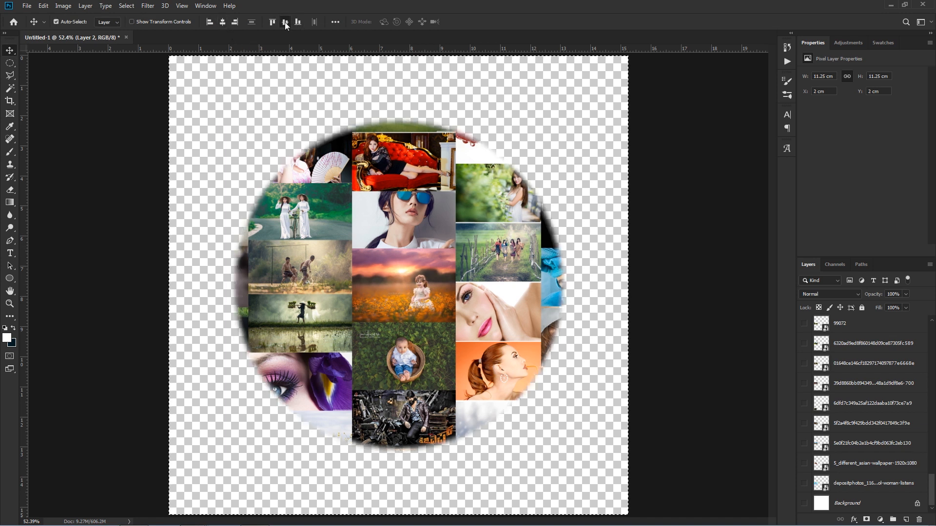
key(ctrl)
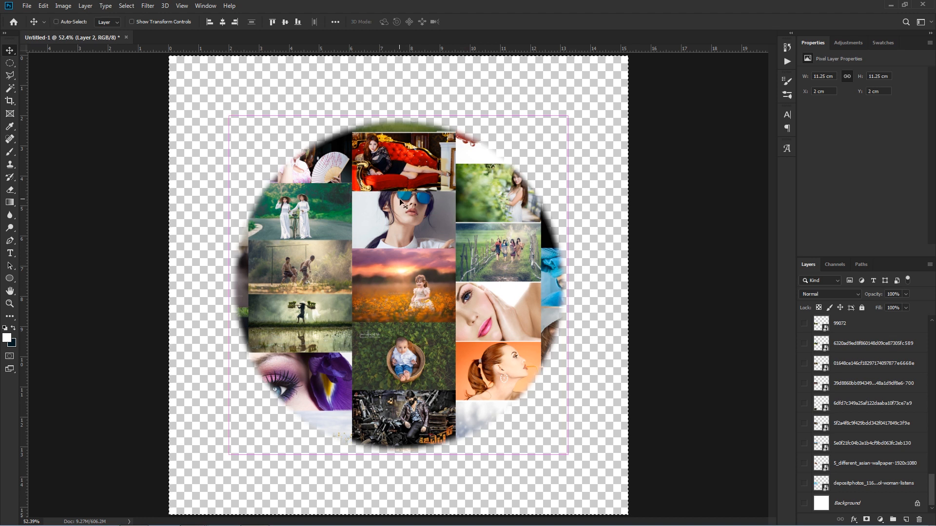
key(ctrl+d)
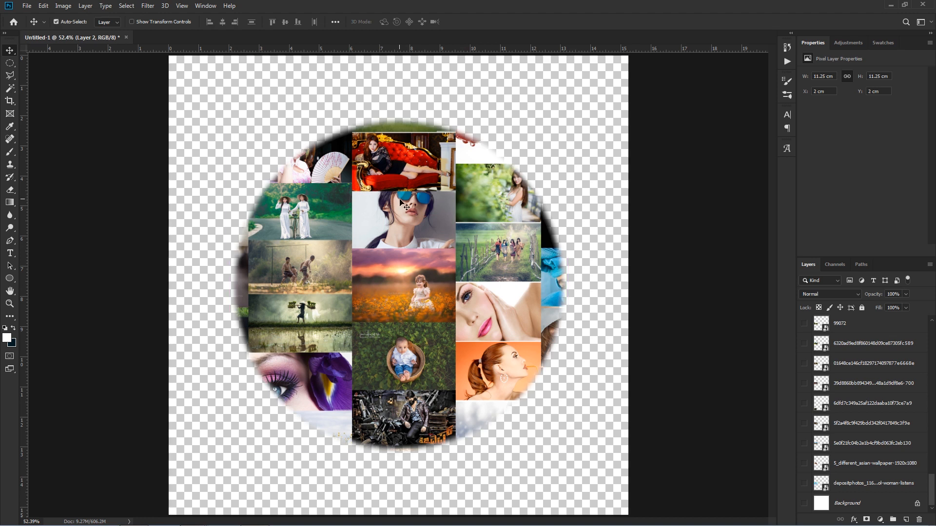
Step: Apply the Spherize filter to Layer 2 with an amount of 95% in Normal mode
click(148, 6)
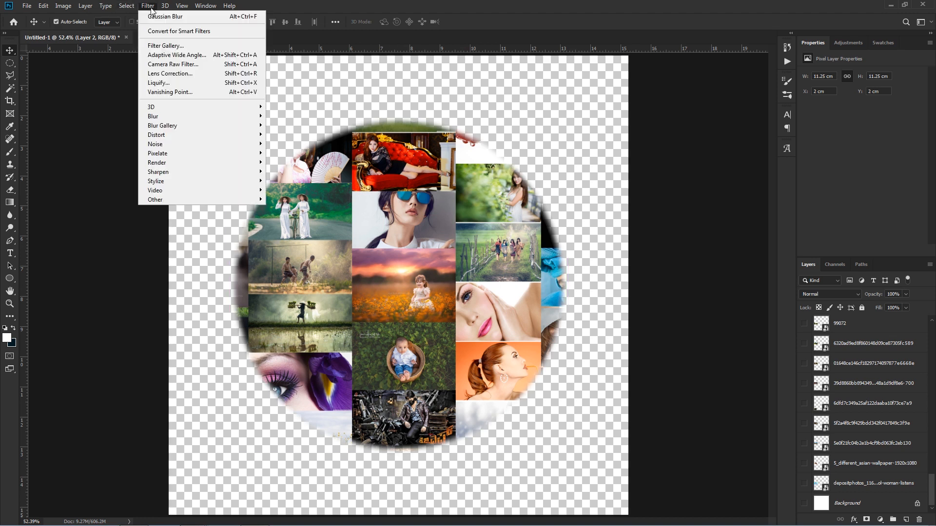
mouse_move(165, 138)
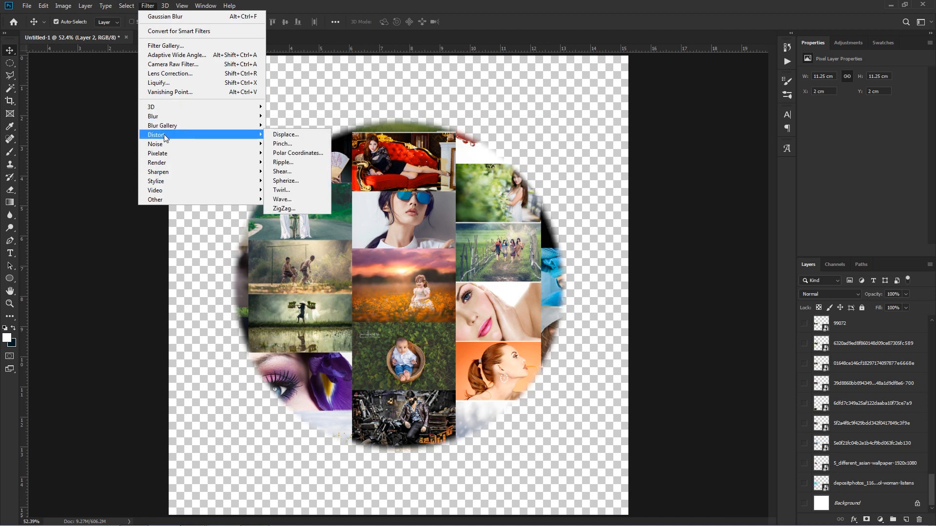
click(288, 181)
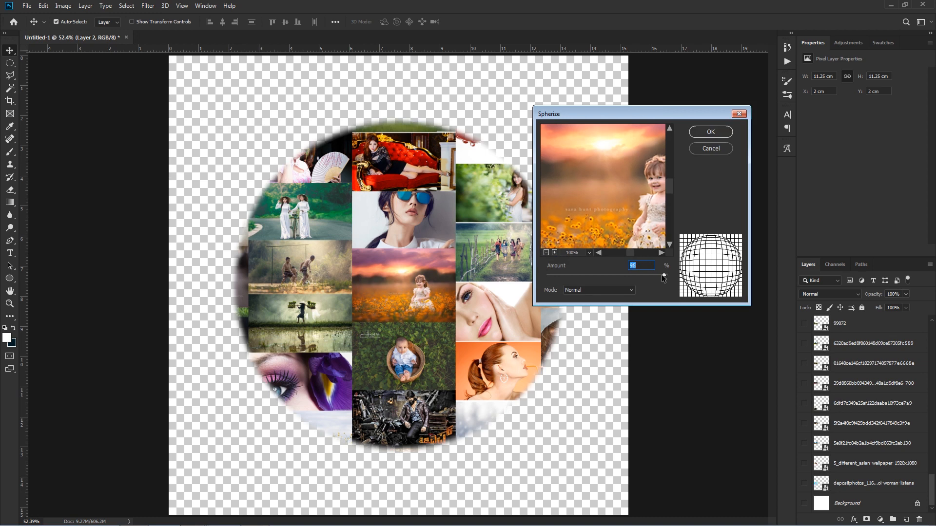
click(719, 134)
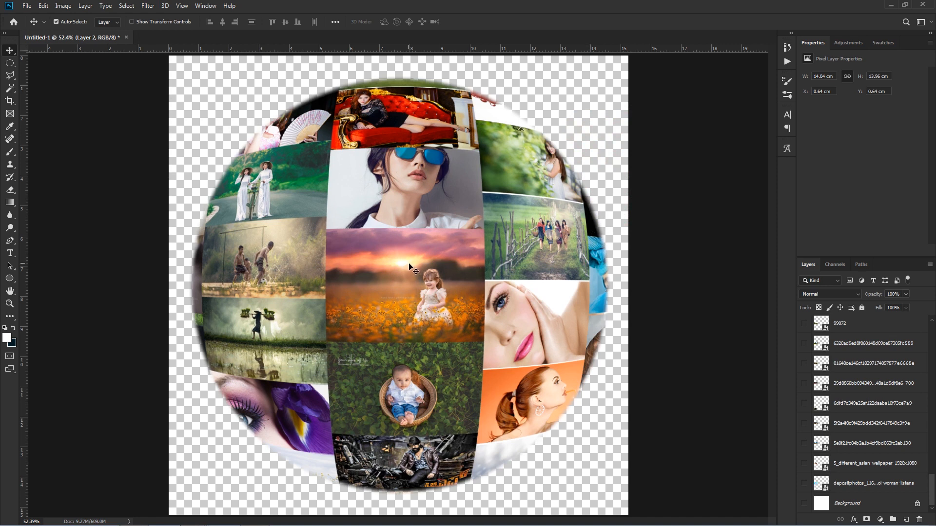
Step: Scale the photo sphere to 64.44% about its centre and move it up to X 3.1 cm, Y 1.22 cm
key(ctrl+t)
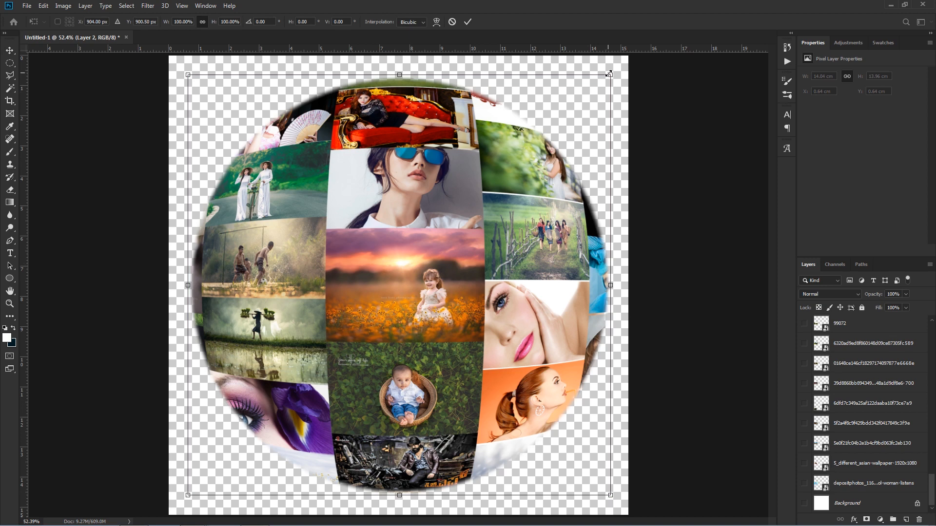
drag(609, 73, 534, 148)
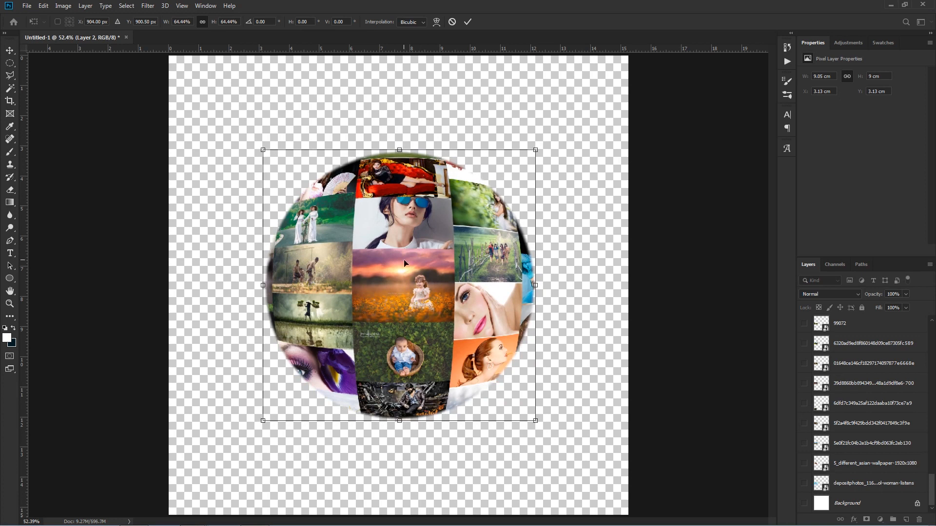
drag(404, 264, 401, 206)
key(Return)
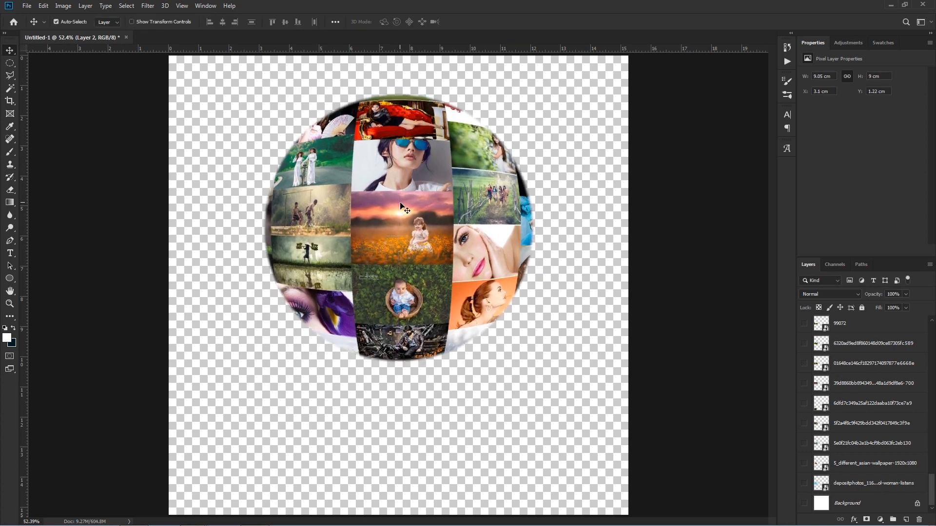
Step: Set up the soft Brush tool at a size of 400 for painting on Layer 2
drag(934, 478, 905, 324)
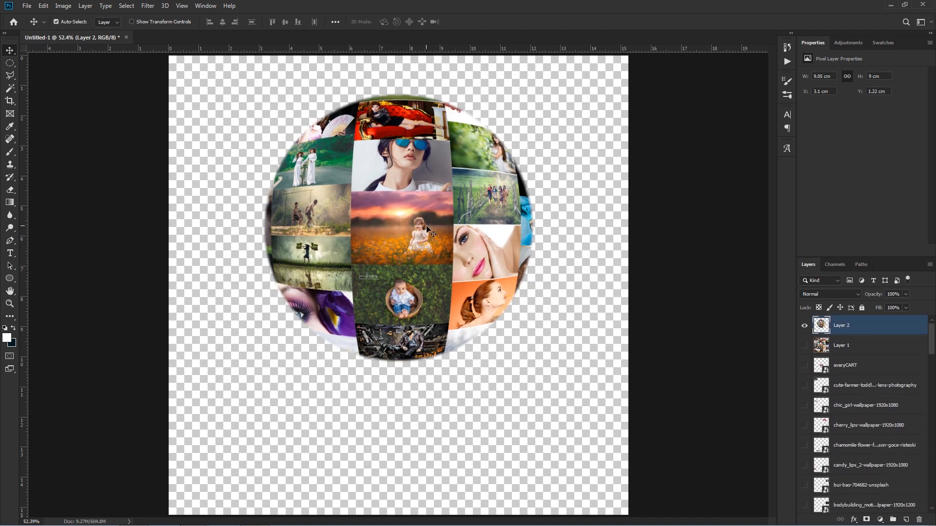
click(14, 154)
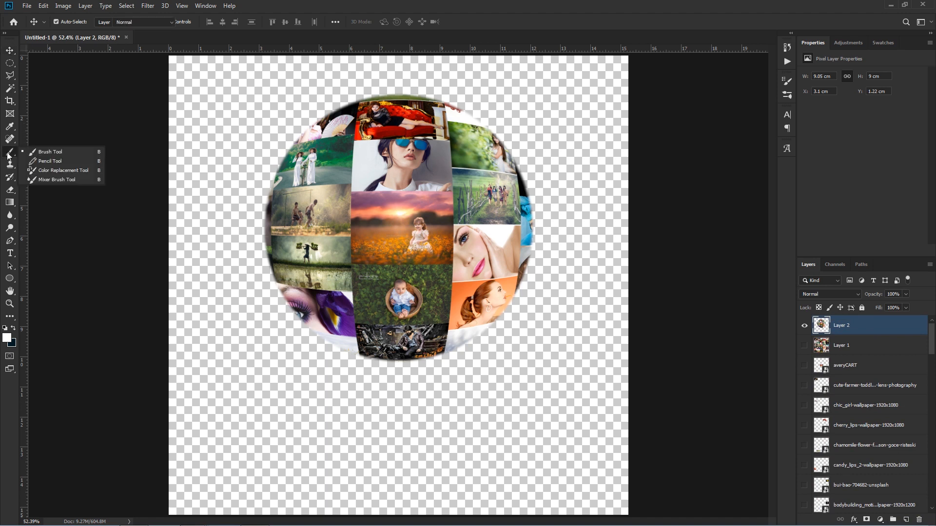
click(44, 152)
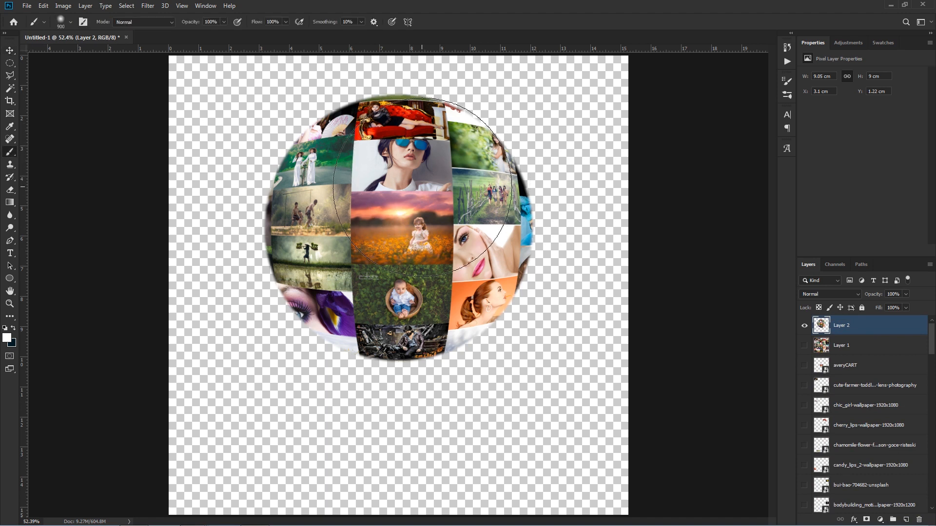
key(bracketleft)
key(bracketleft)
key(bracketleft)
key(bracketleft)
key(bracketleft)
key(bracketleft)
key(bracketleft)
key(bracketright)
key(bracketright)
Step: Try a single soft white brush dab just above the centre of the photo sphere, and undo it
click(435, 179)
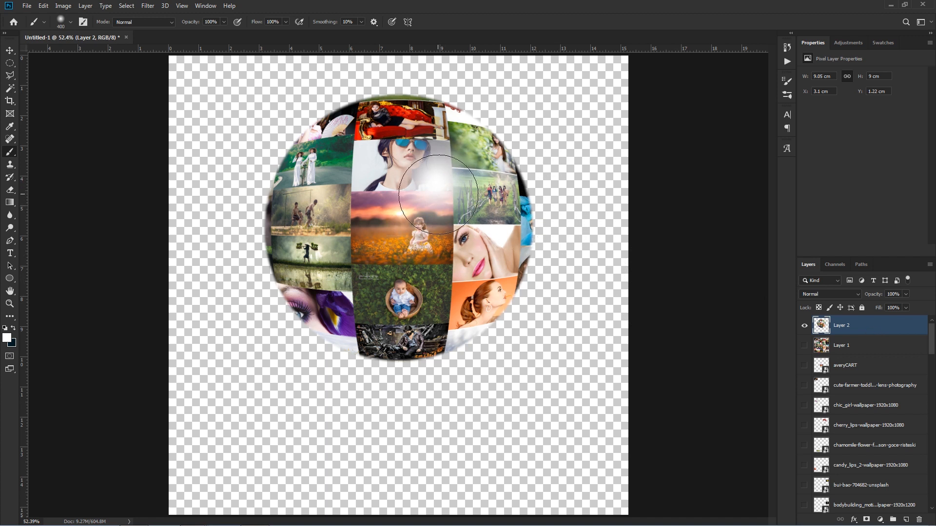
key(v)
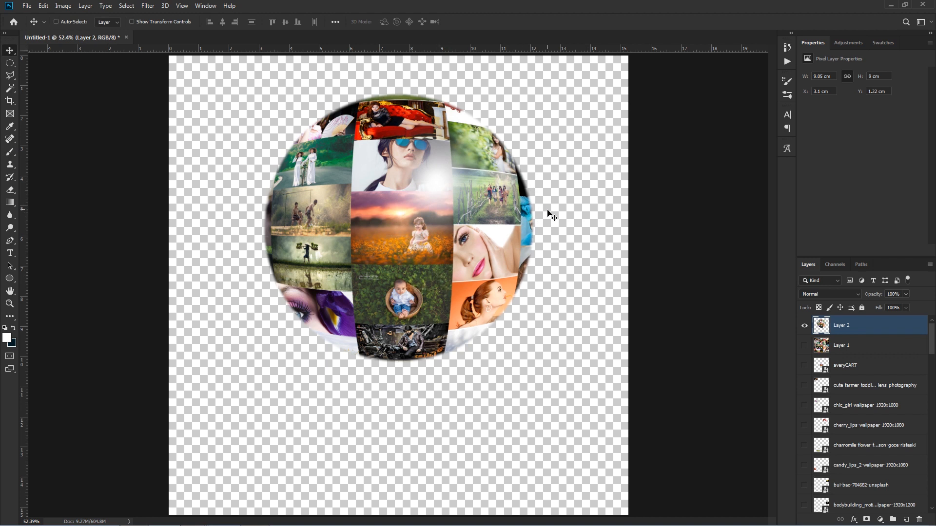
key(ctrl+z)
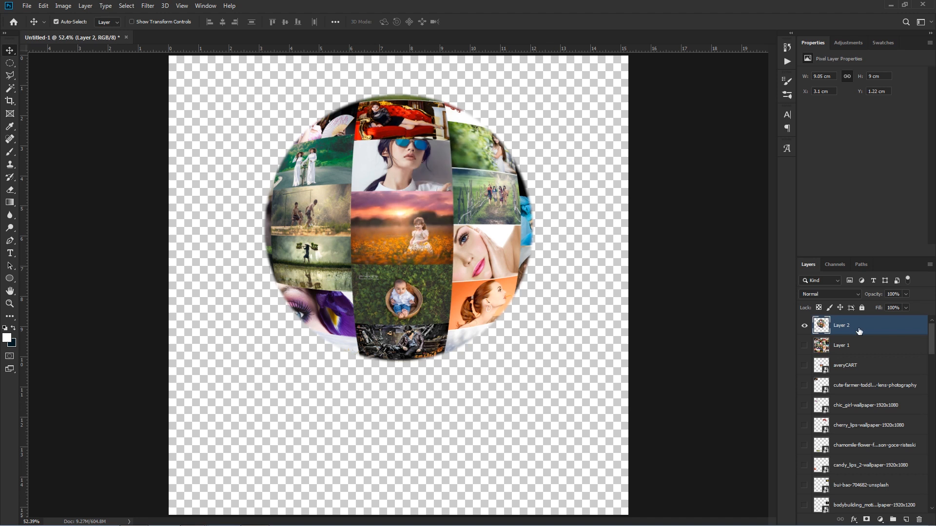
Step: Duplicate Layer 2 and paint one soft white brush dab on the copy, above and slightly right of the photo sphere's centre
key(ctrl+j)
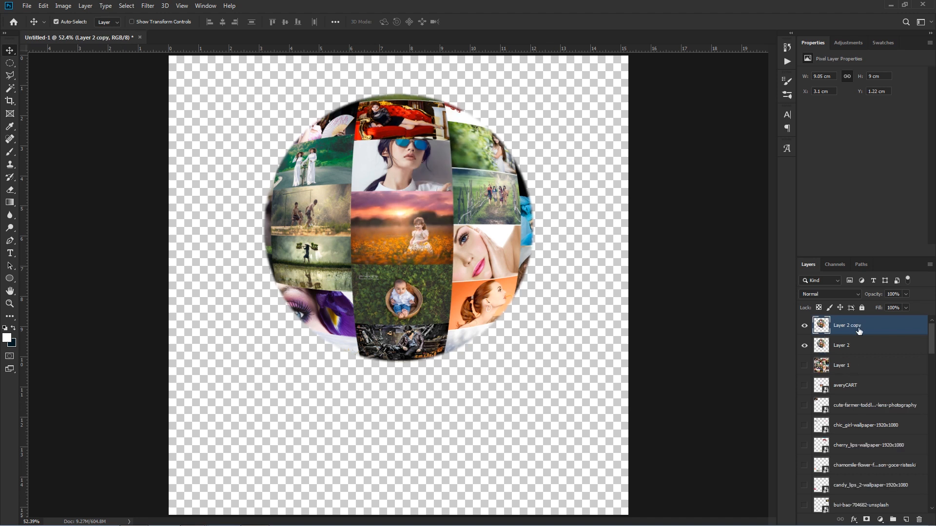
click(10, 149)
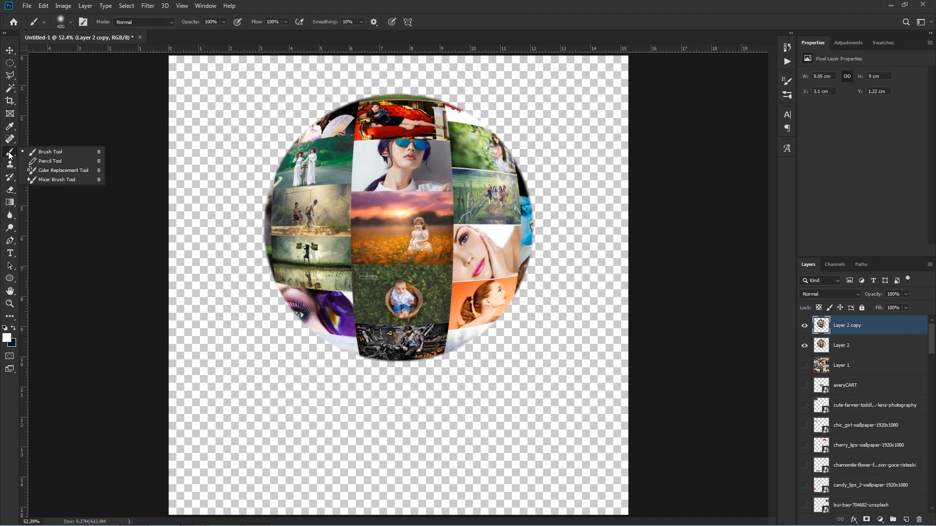
click(439, 173)
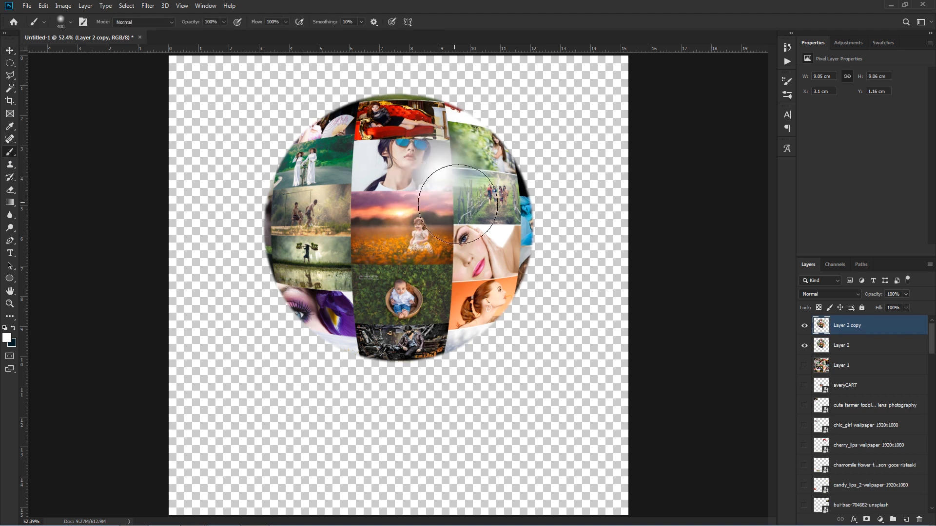
Step: Flip Layer 2 vertically and move it straight down beneath the sphere to Y 9.95 cm as its mirrored reflection
click(843, 347)
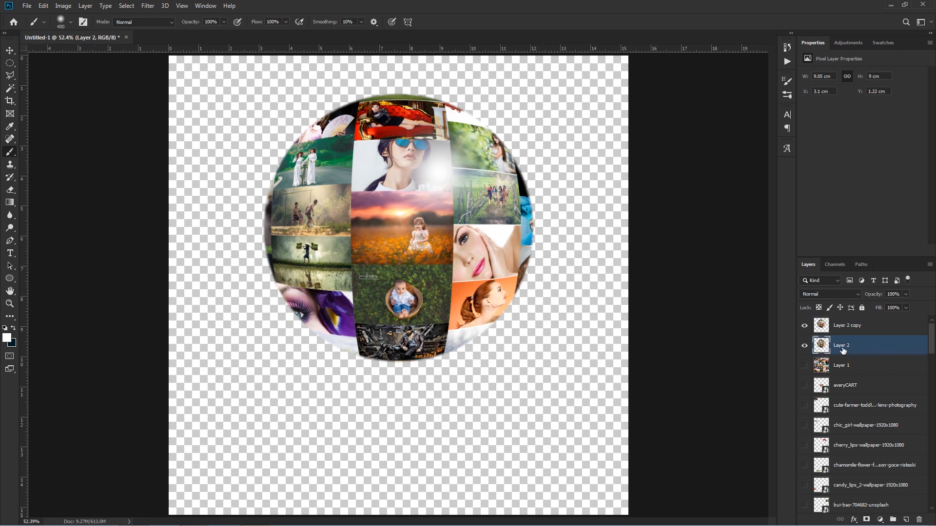
key(ctrl+t)
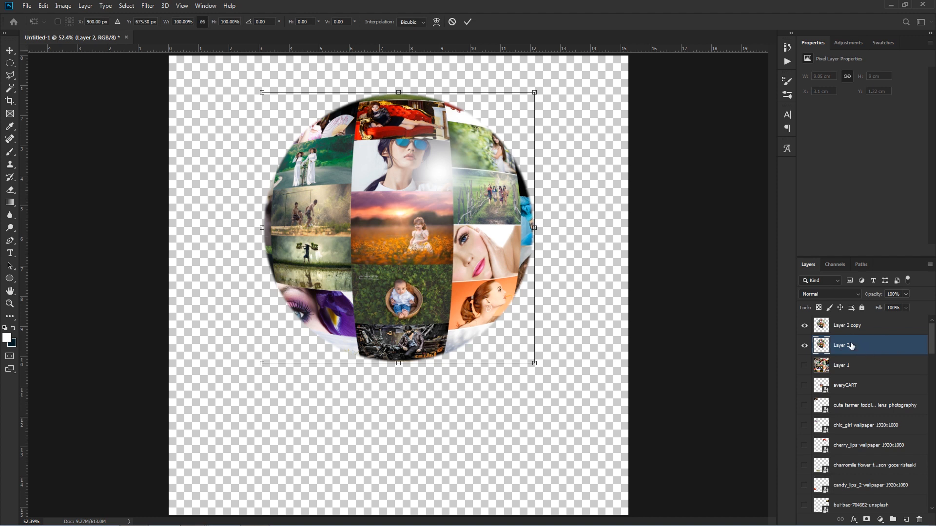
right_click(408, 209)
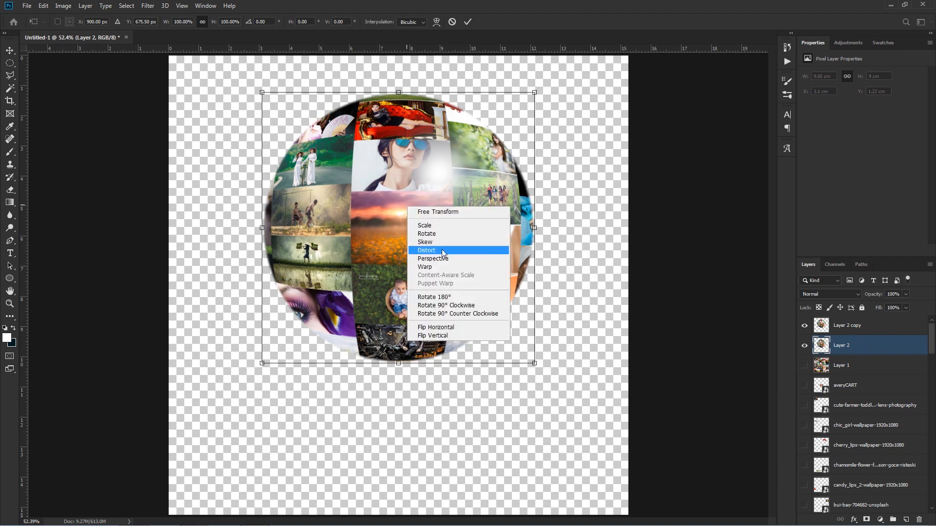
click(437, 337)
drag(408, 222, 406, 483)
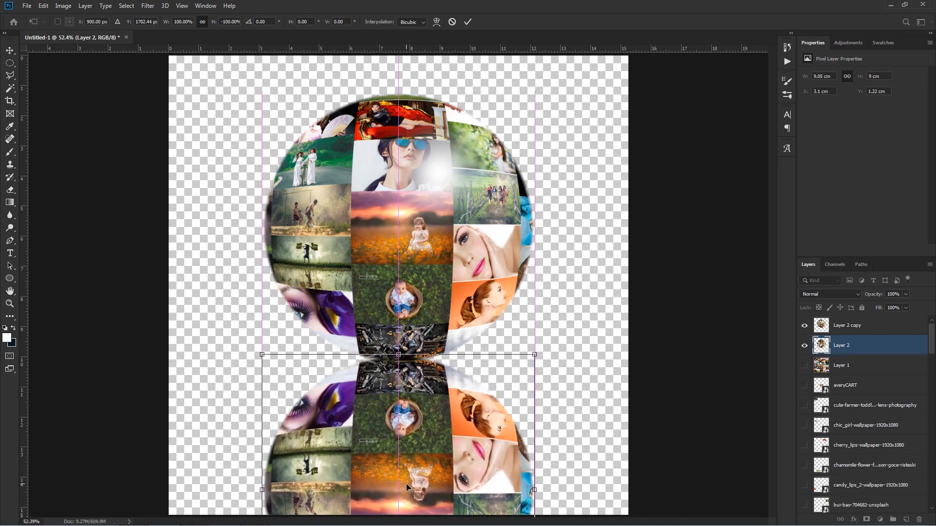
scroll(395, 439, up, 5)
drag(398, 433, 399, 434)
key(Return)
key(b)
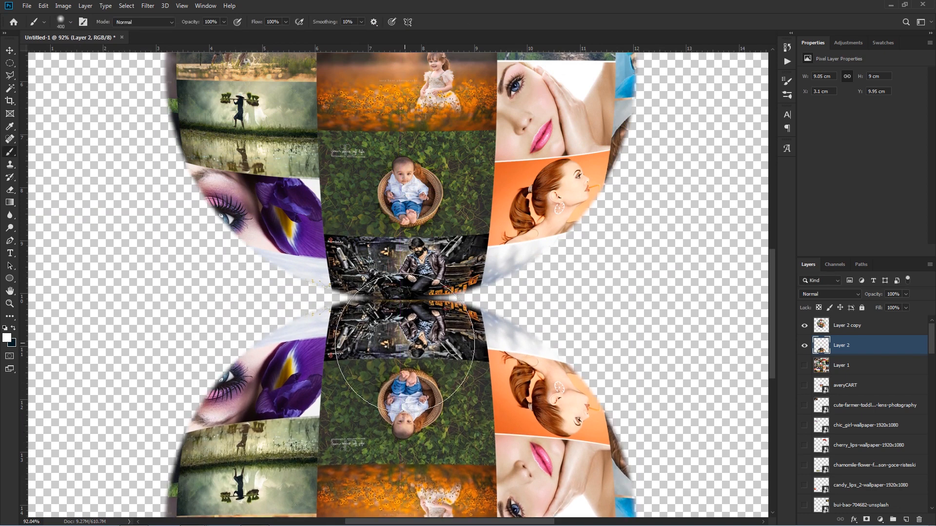
key(ctrl+0)
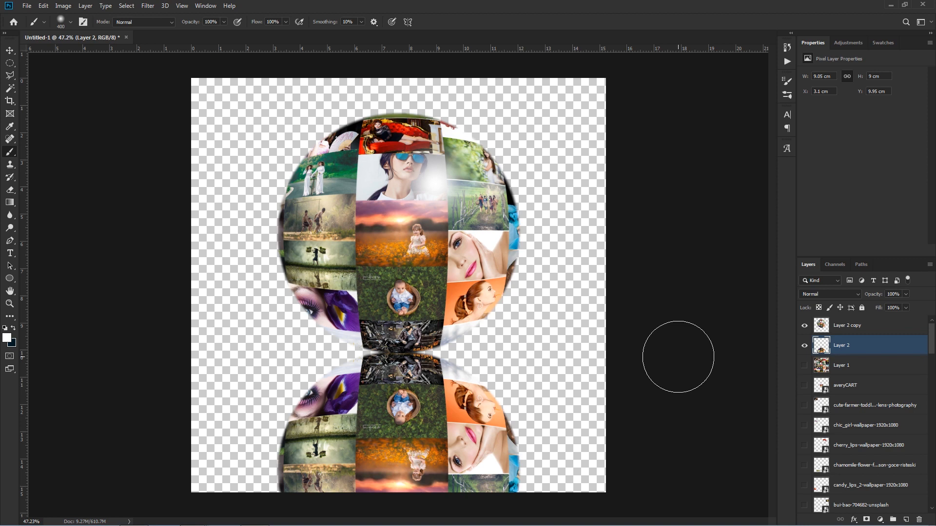
scroll(678, 357, up, 1)
Step: Open 237592_cute-baby-girl-wallpaper.jpg, copy it into the Untitled-1 document and place its layer directly below Layer 2
key(v)
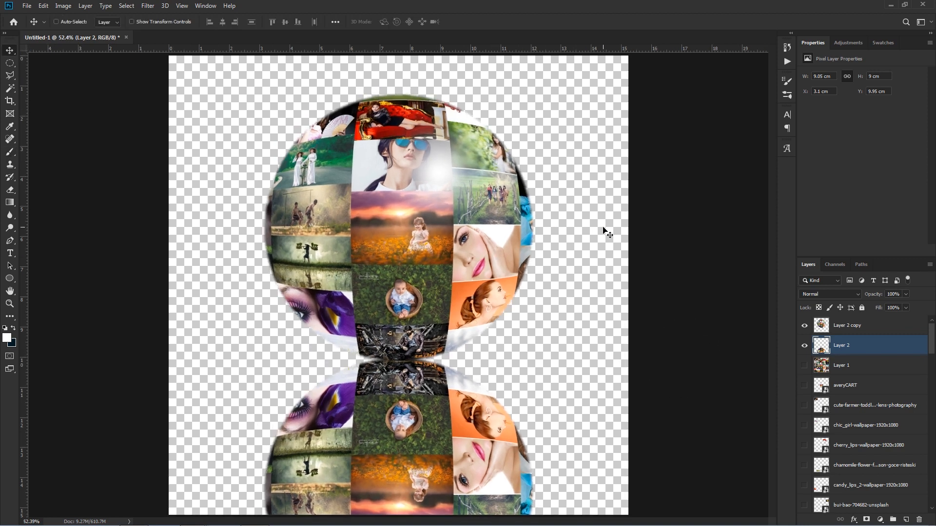
key(ctrl+o)
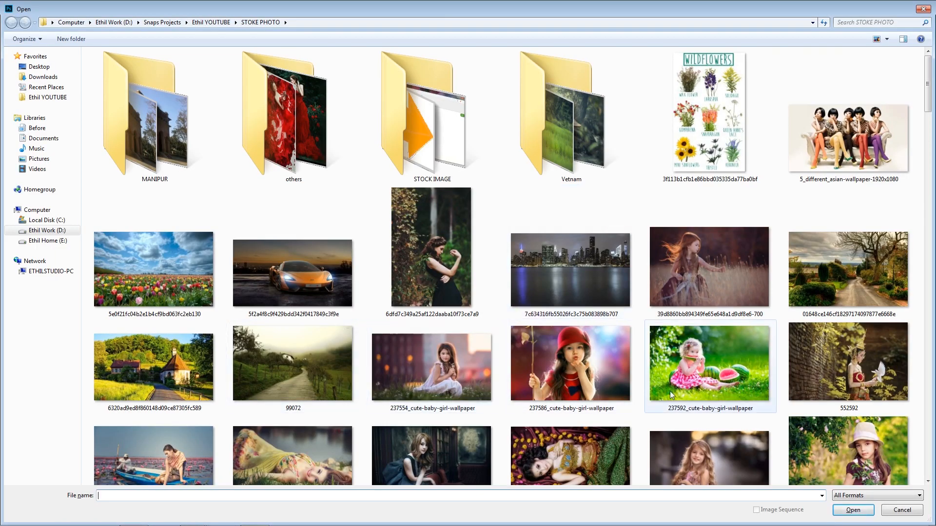
double_click(701, 355)
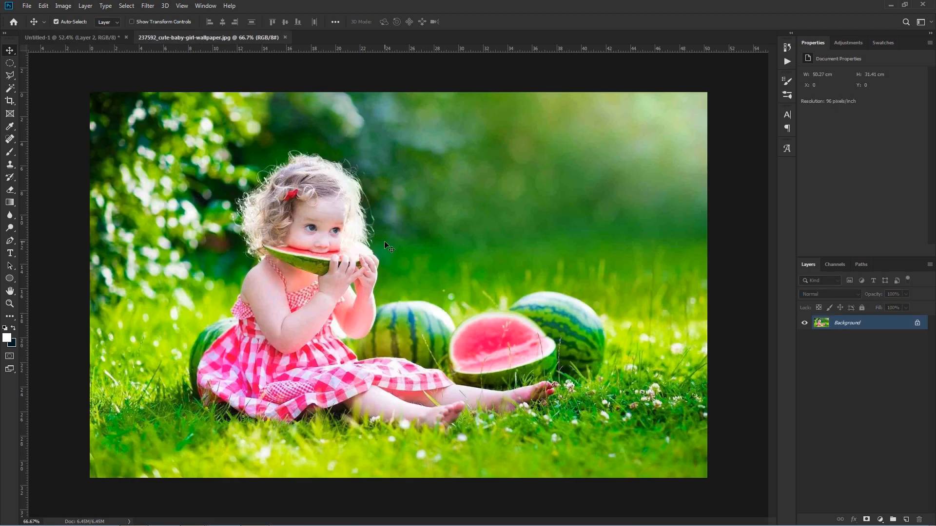
click(103, 36)
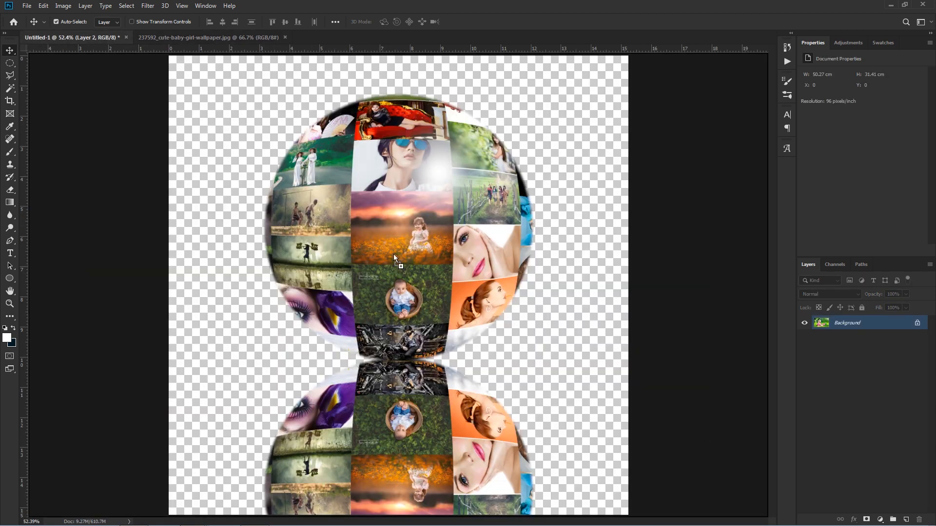
drag(393, 253, 393, 254)
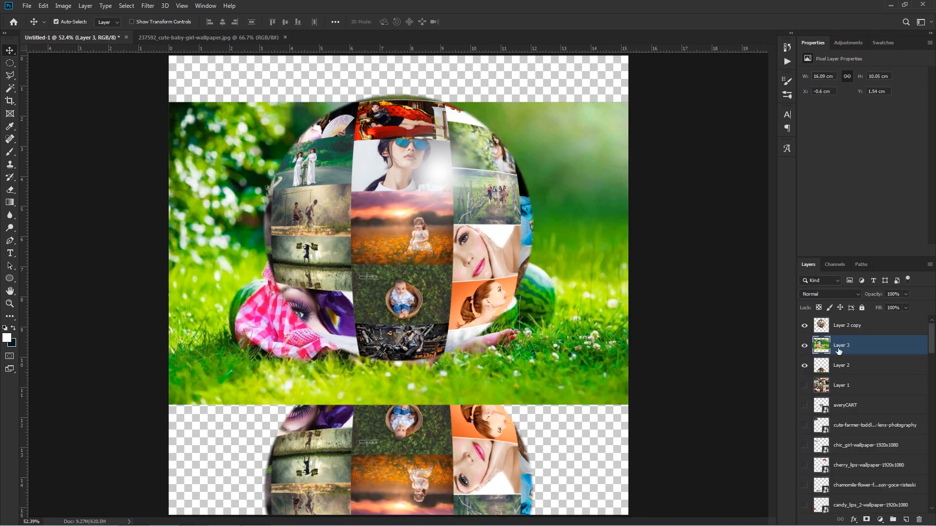
drag(869, 352, 870, 373)
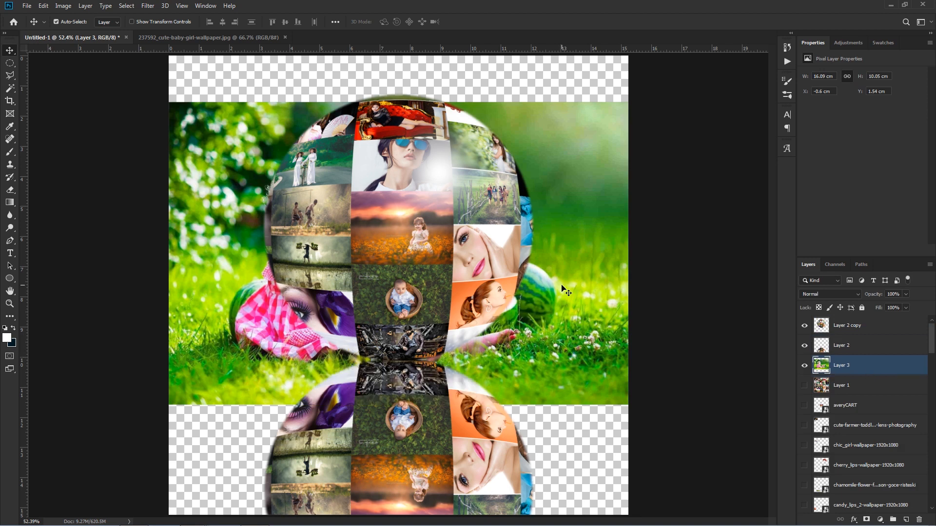
Step: Scale the girl photo on Layer 3 to 197.88% and position it at X -10.1 cm, Y -3.17 cm to cover the canvas
mouse_move(563, 292)
mouse_down()
mouse_move(570, 306)
mouse_move(569, 267)
mouse_move(561, 281)
mouse_up()
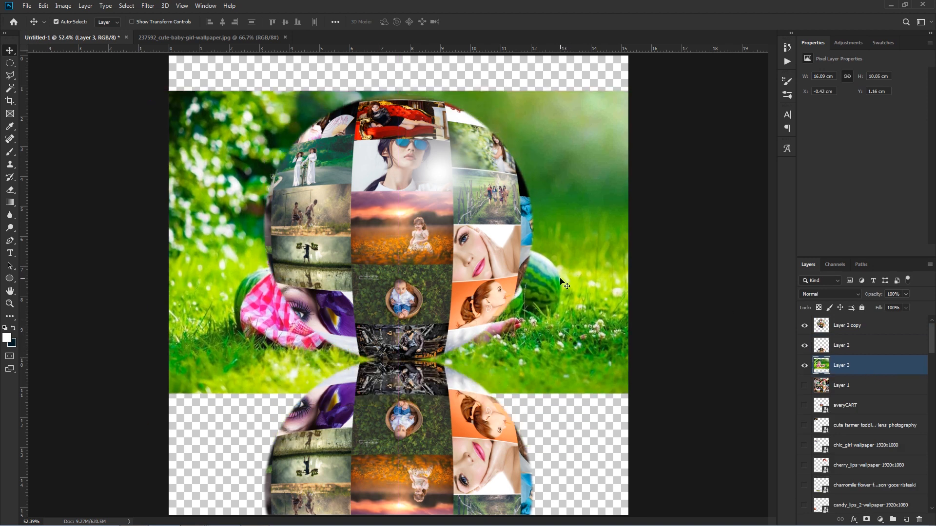
key(ctrl+t)
scroll(524, 265, down, 5)
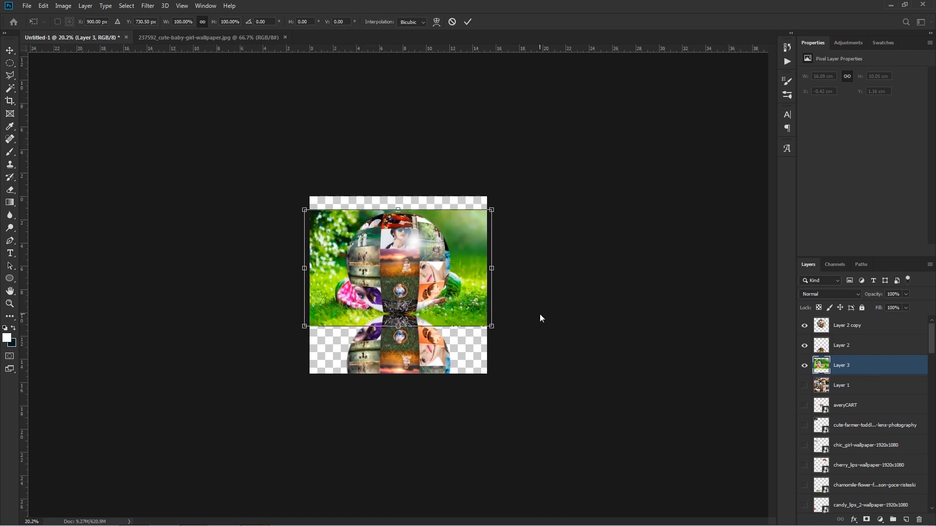
drag(493, 326, 582, 384)
drag(536, 330, 512, 341)
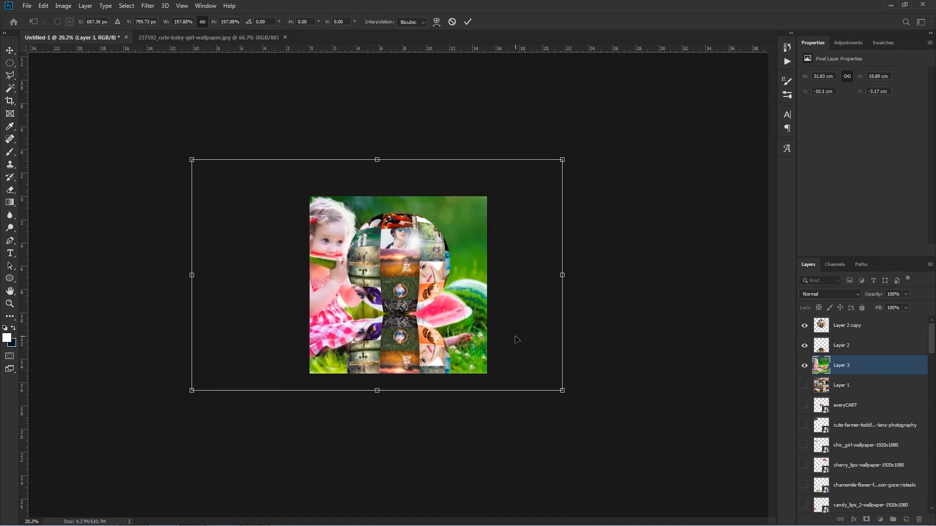
key(Return)
scroll(515, 340, up, 5)
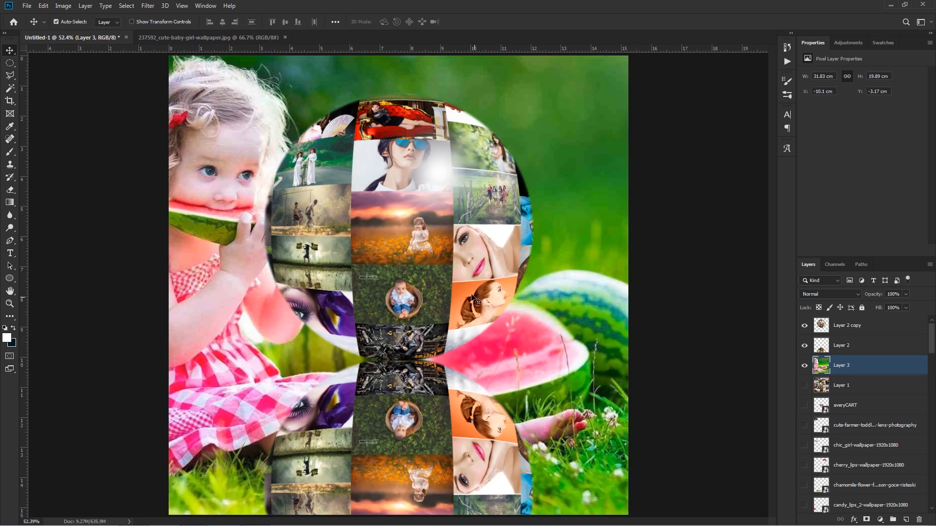
Step: Apply a Gaussian Blur with a radius of 95.6 pixels to the background photo on Layer 3
click(148, 6)
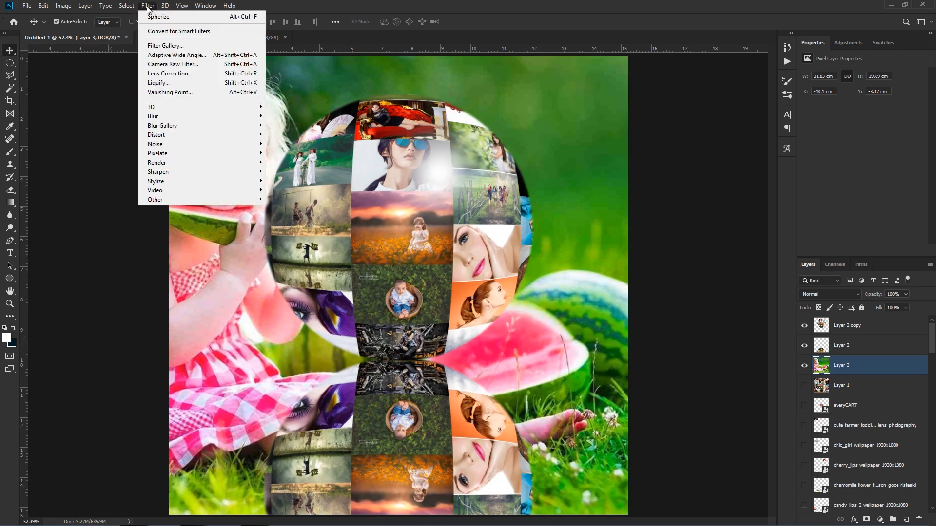
mouse_move(174, 118)
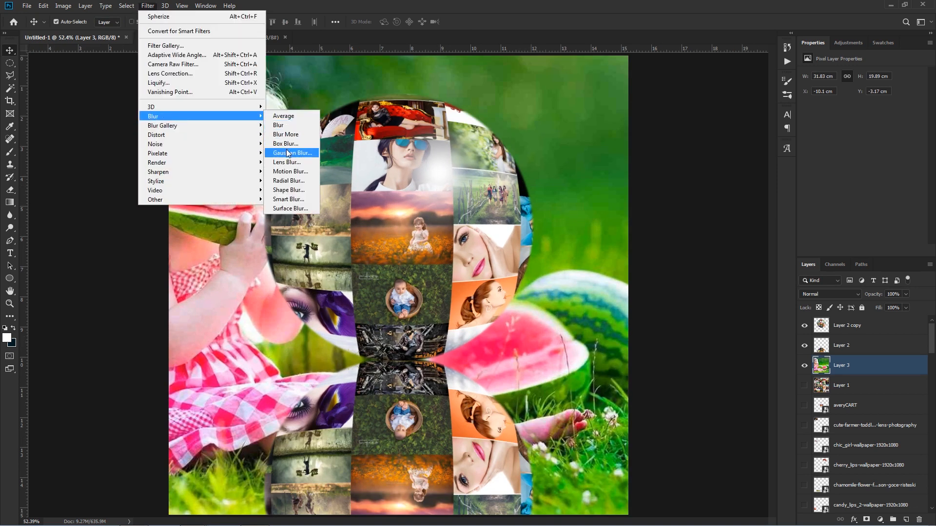
click(290, 151)
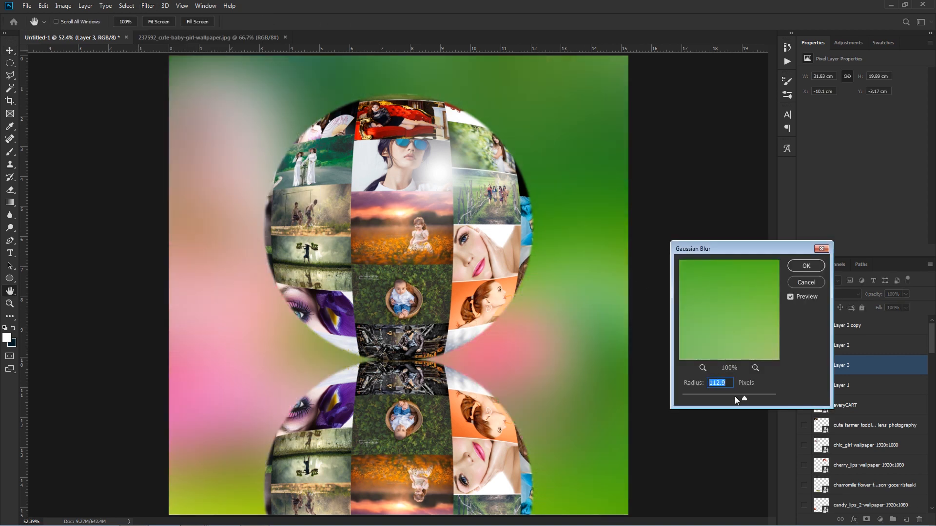
drag(735, 394, 742, 394)
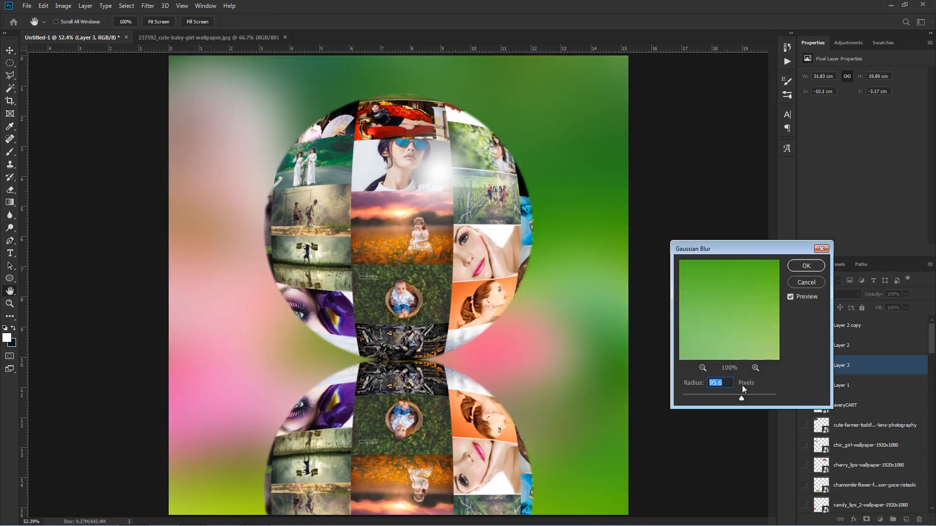
click(806, 266)
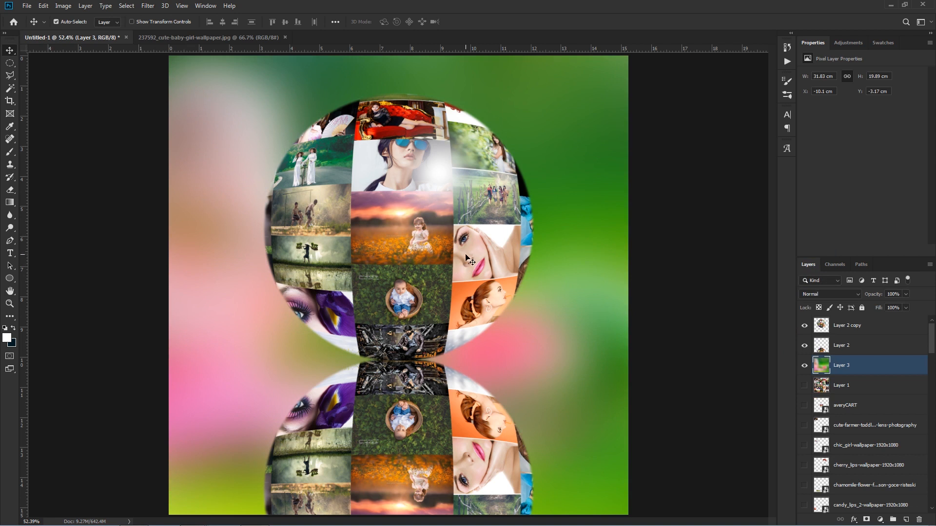
Step: Lower the fill of the mirrored sphere on Layer 2 to 33%
click(412, 436)
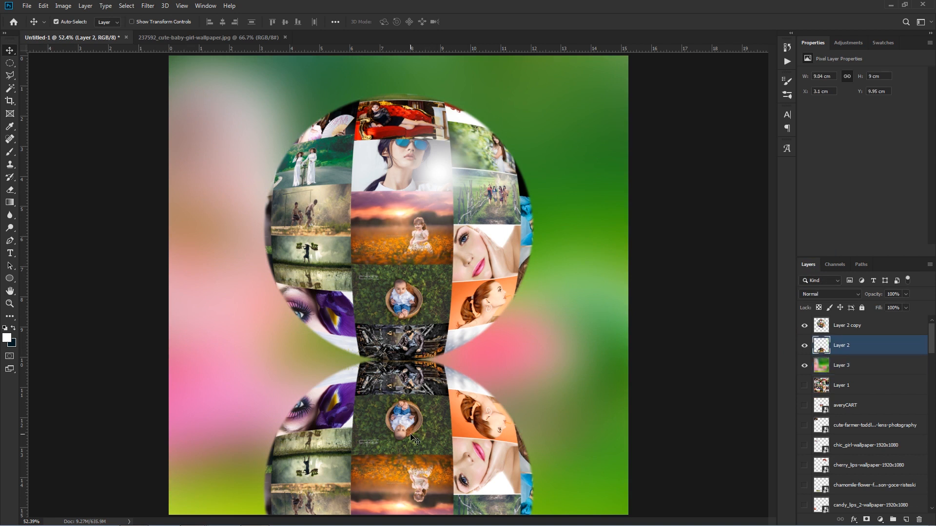
scroll(409, 429, down, 1)
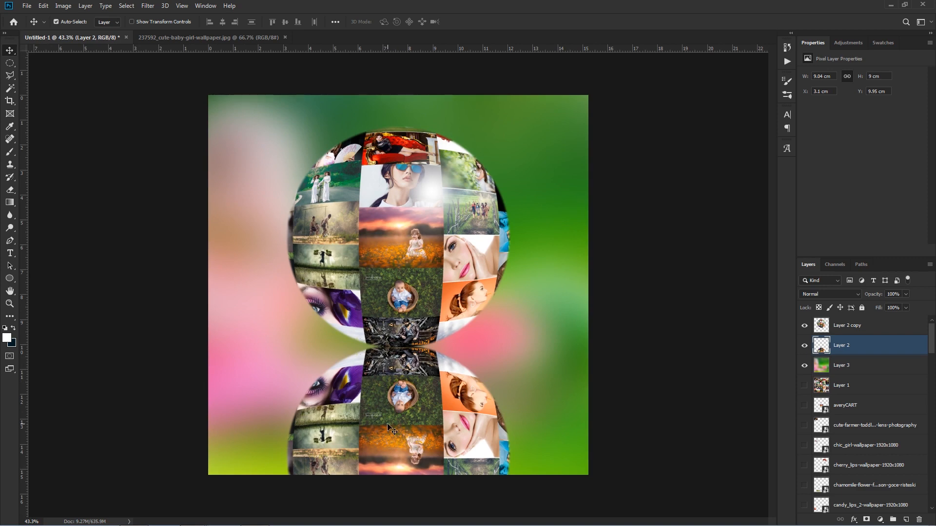
scroll(388, 424, up, 3)
scroll(388, 424, down, 3)
drag(877, 310, 843, 319)
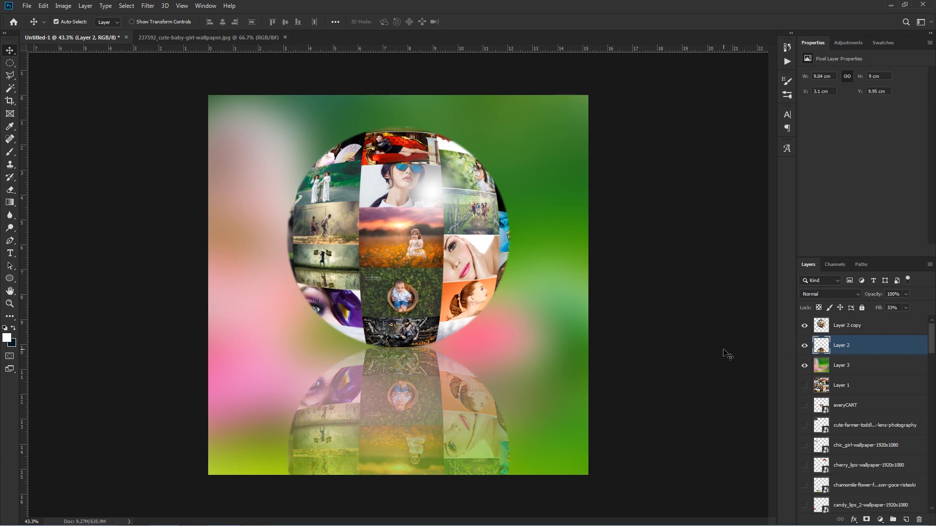
Step: Add a layer mask to Layer 2 and fade the reflection with a white-to-black radial gradient drawn downward from its middle past the canvas edge
click(867, 519)
click(9, 202)
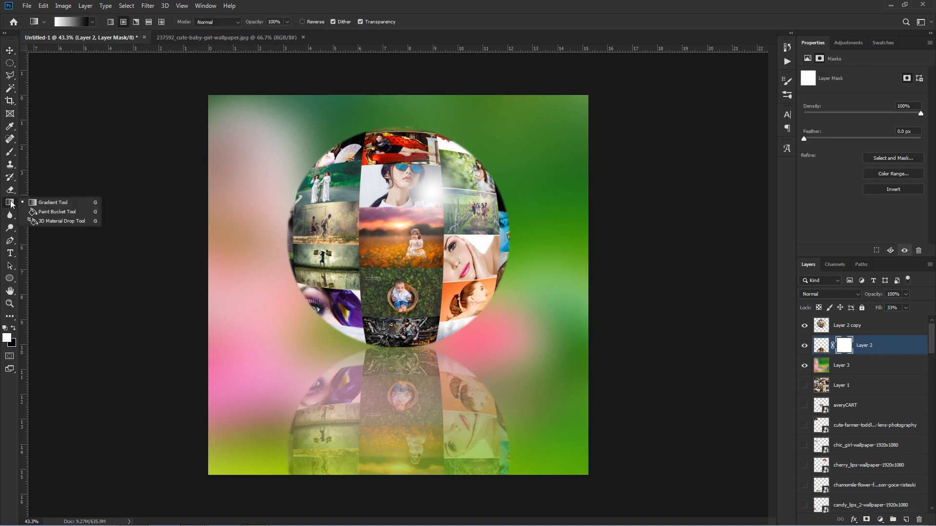
click(61, 207)
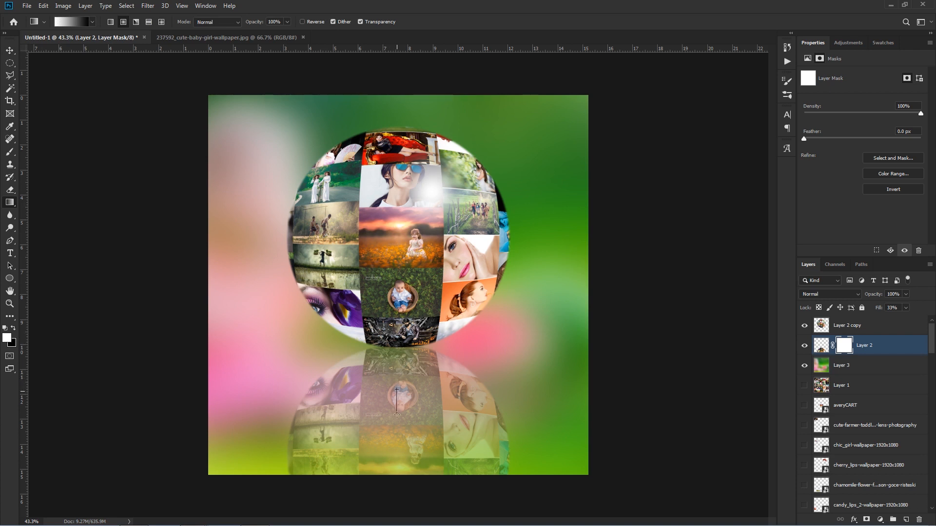
drag(396, 414, 394, 513)
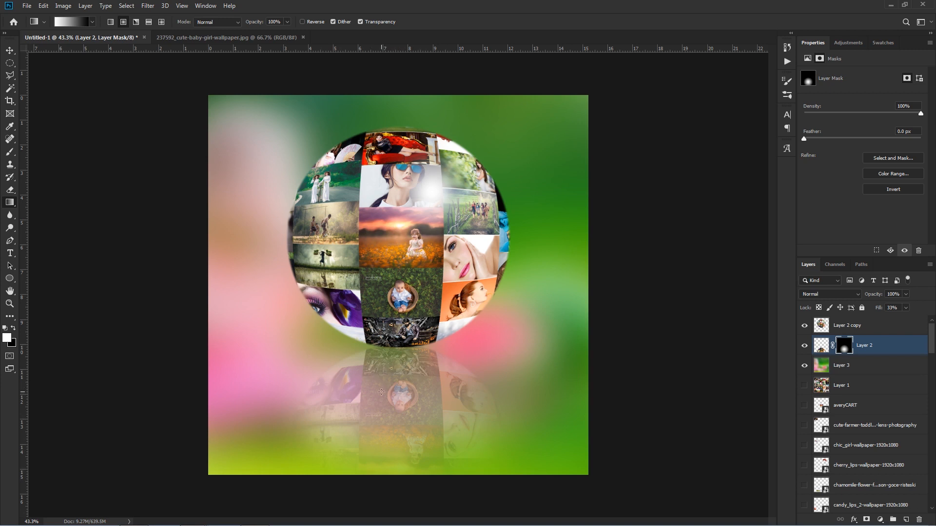
scroll(381, 392, up, 2)
key(v)
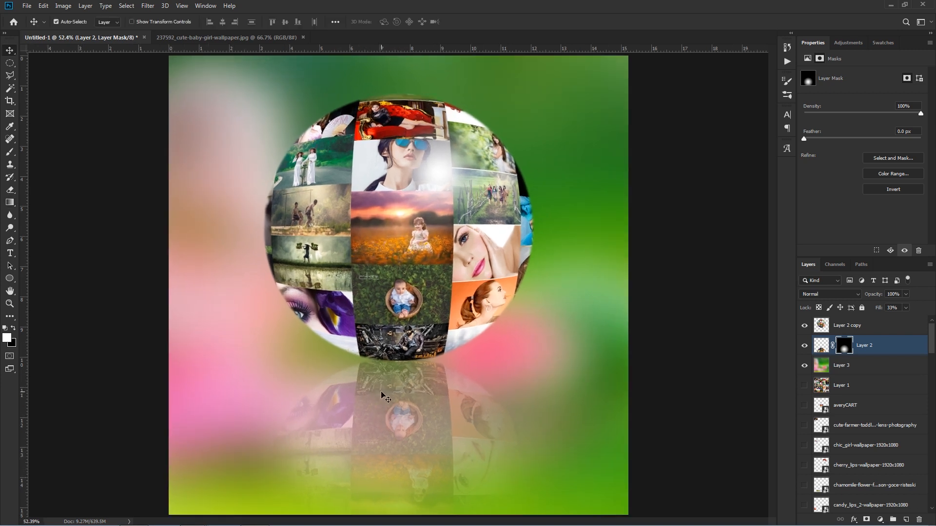
scroll(392, 136, up, 4)
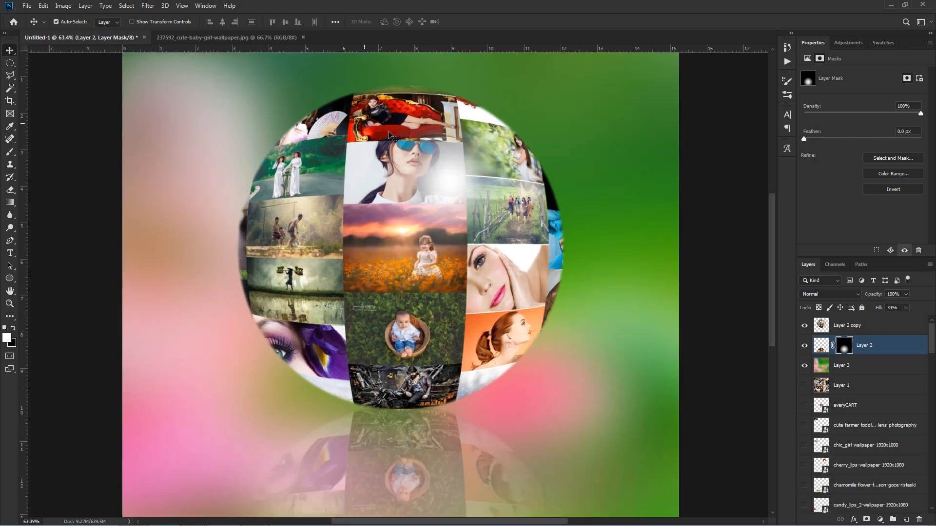
scroll(392, 136, down, 4)
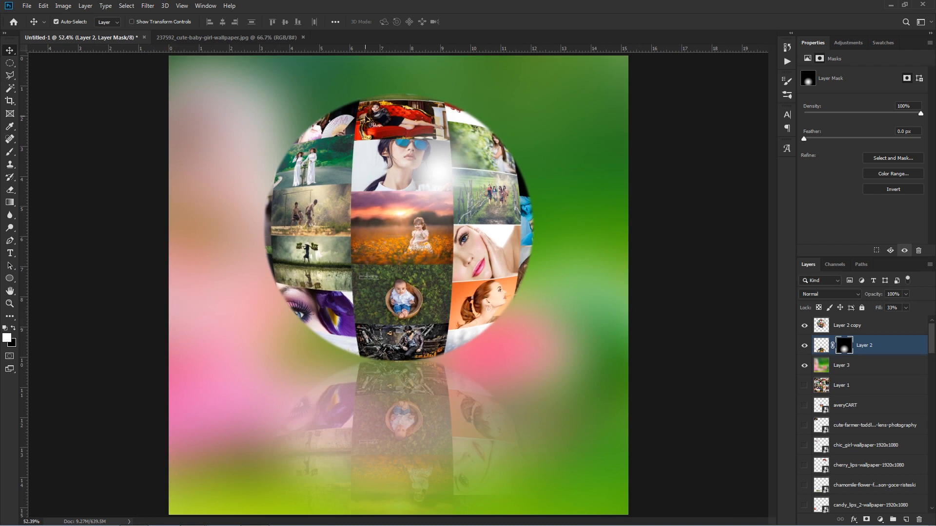
Step: Duplicate the upright photo sphere layer, Layer 2 copy
click(371, 215)
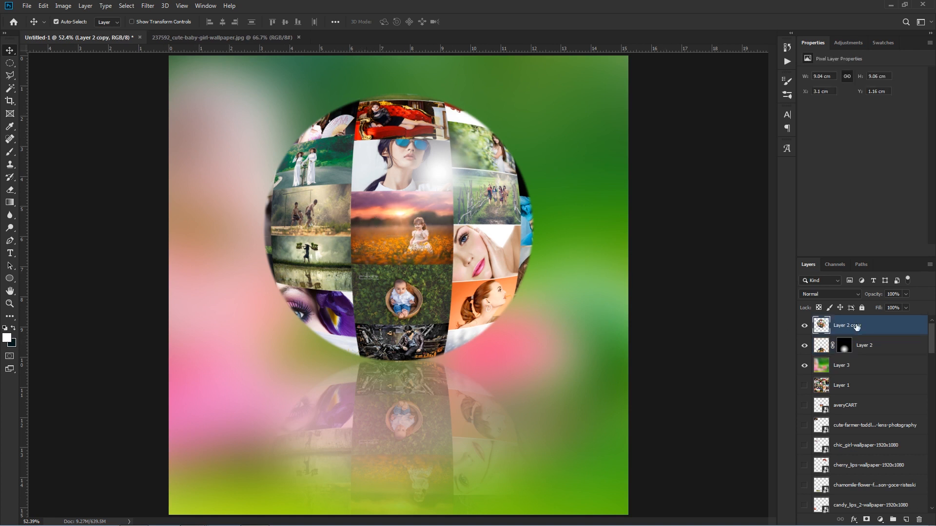
key(ctrl+j)
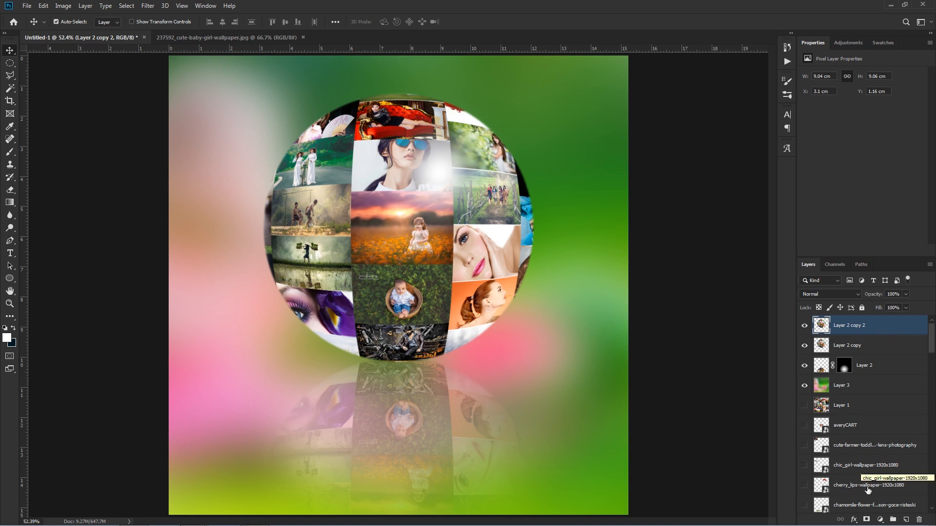
Step: Add a Brightness/Contrast adjustment with brightness 73 above Layer 2 copy 2 and clip it to that layer
click(881, 520)
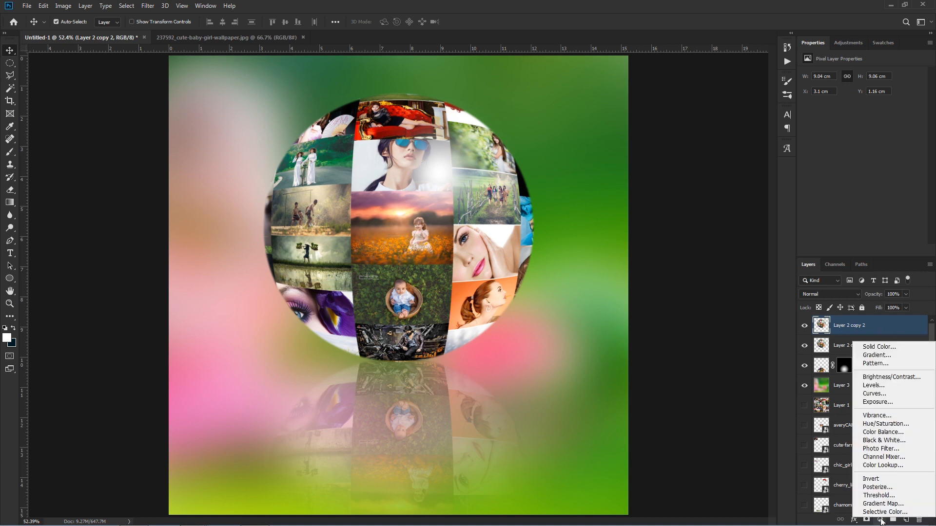
click(885, 382)
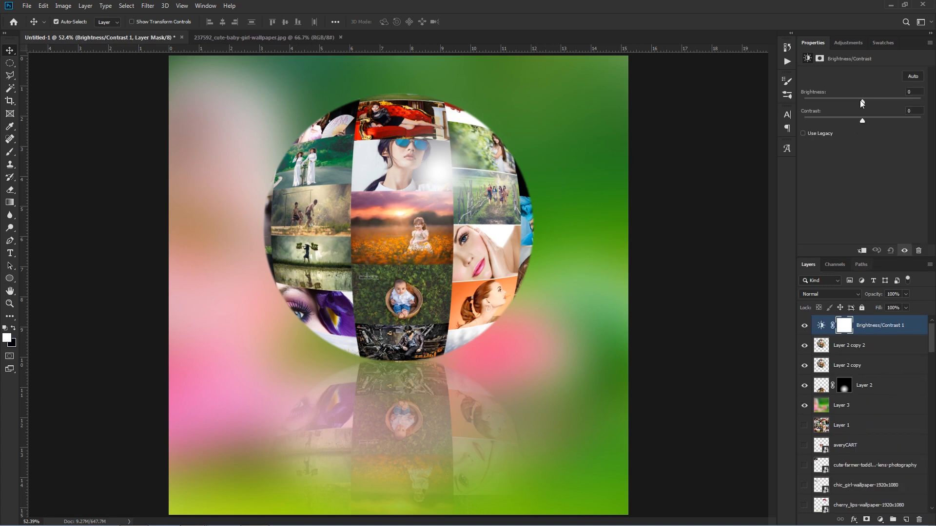
drag(861, 102, 890, 95)
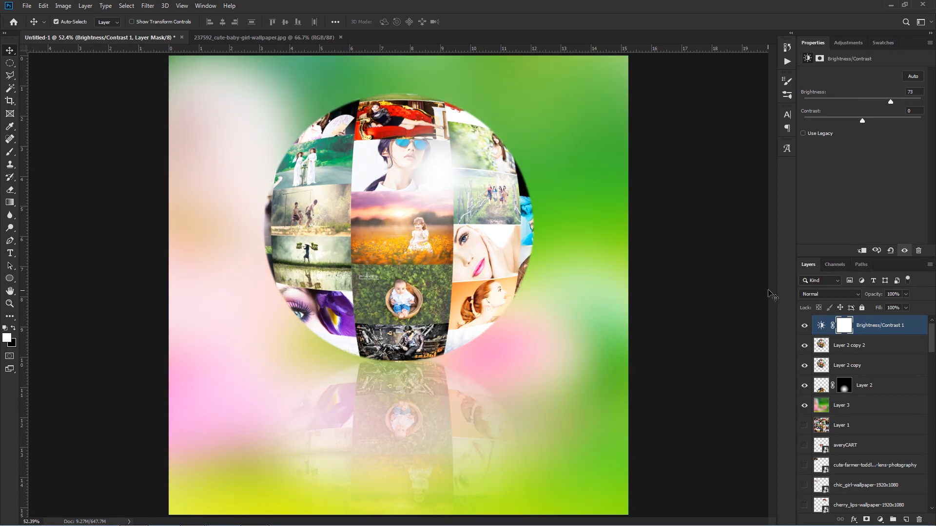
click(862, 250)
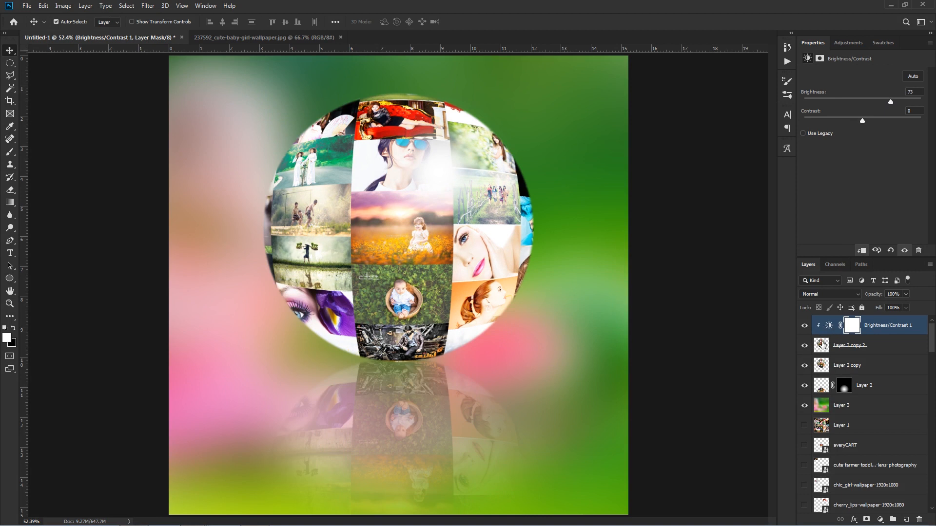
Step: Select the Brightness/Contrast layer mask for brush painting and set the foreground colour to black (000000)
click(853, 326)
key(b)
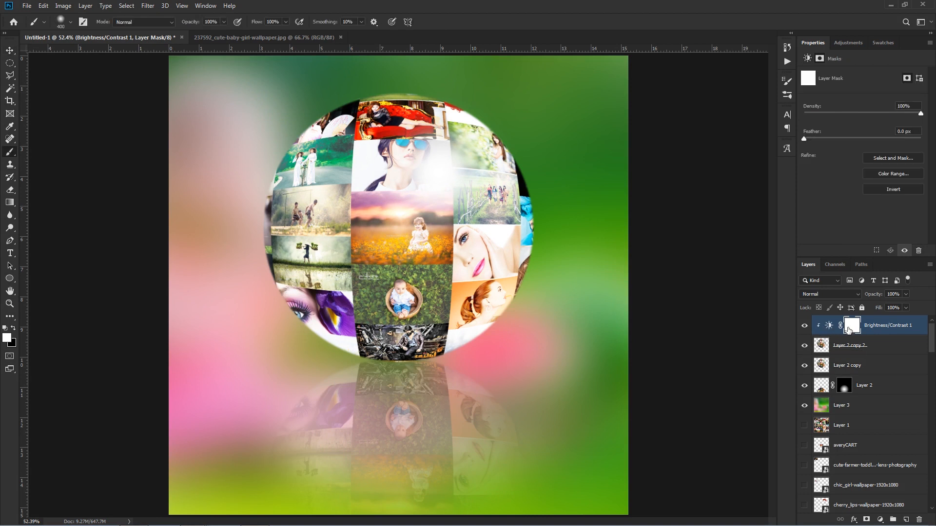
click(7, 337)
drag(658, 229, 762, 278)
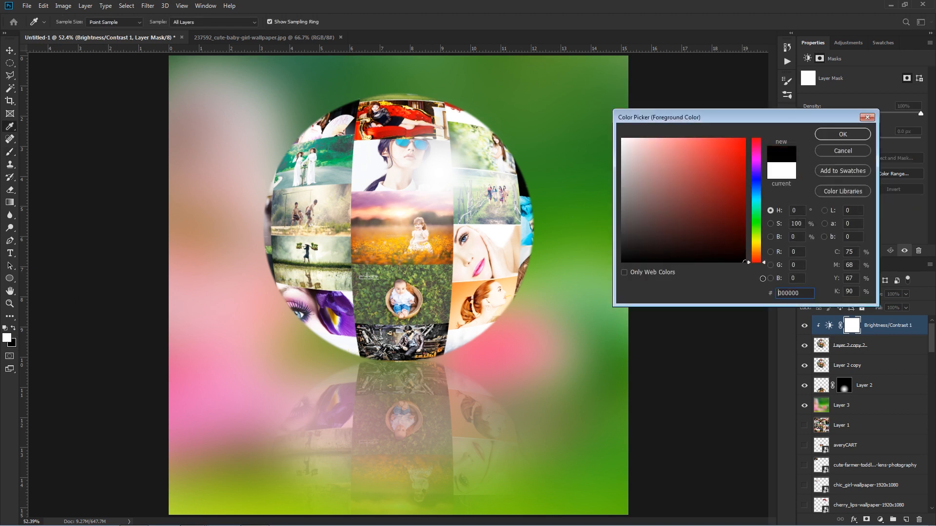
click(825, 135)
right_click(10, 152)
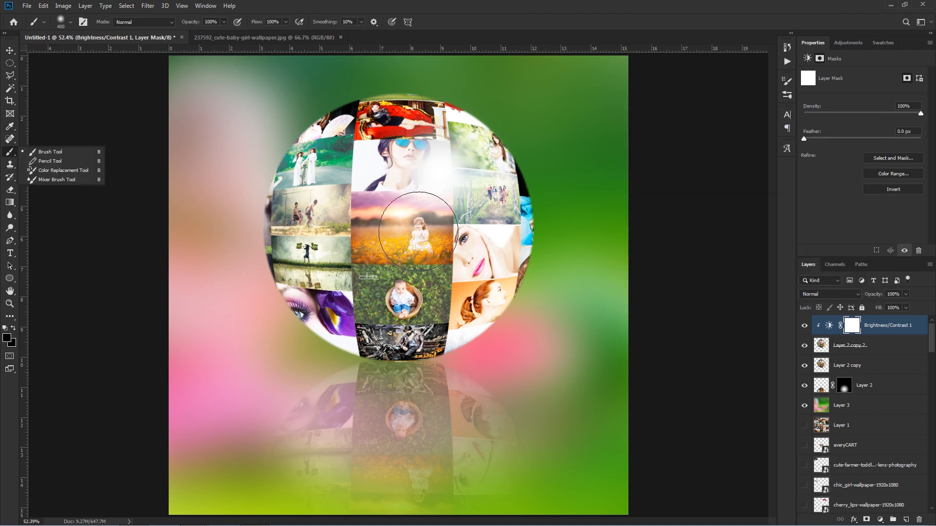
key(Escape)
Step: Paint the middle of the sphere on the adjustment mask with a soft 1200-pixel black brush at 55% opacity, leaving the rim brightened
key(bracketright)
key(bracketright)
key(bracketright)
key(bracketright)
key(bracketright)
key(bracketright)
key(bracketright)
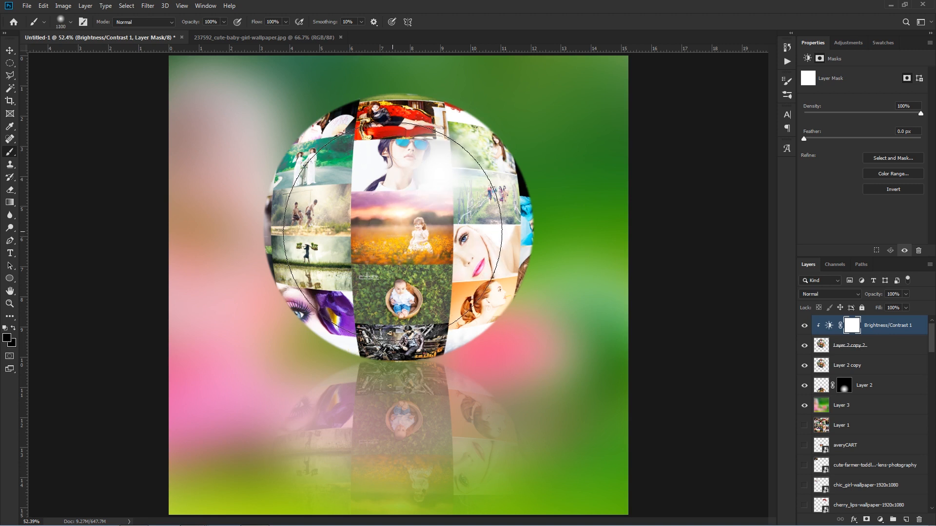
drag(191, 26, 169, 28)
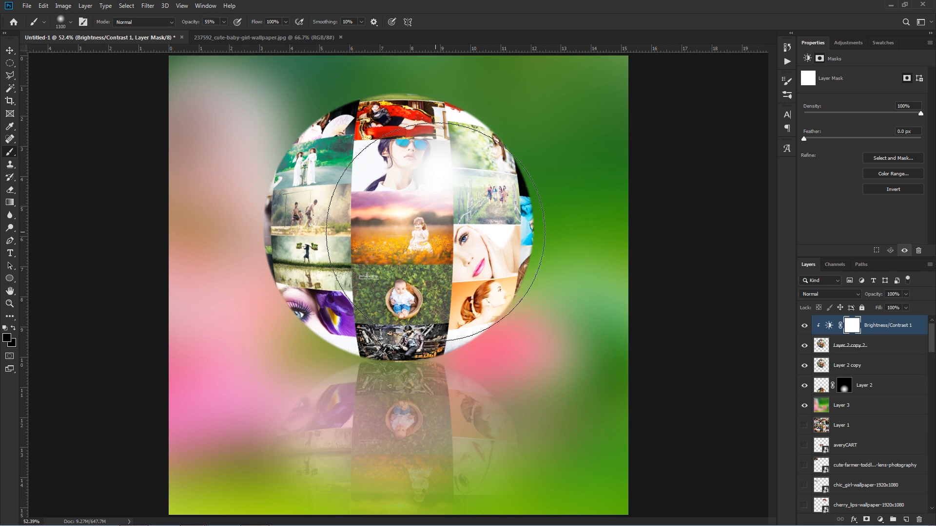
key(bracketright)
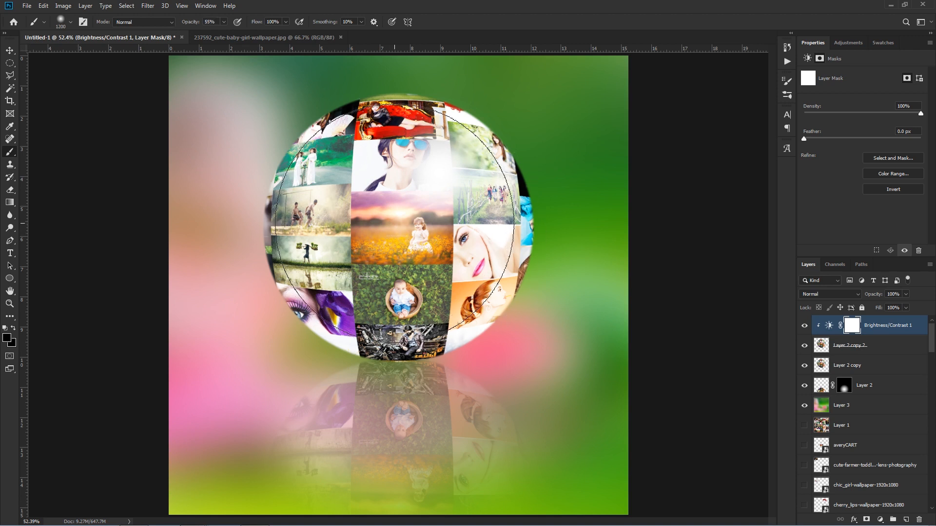
click(400, 227)
click(400, 228)
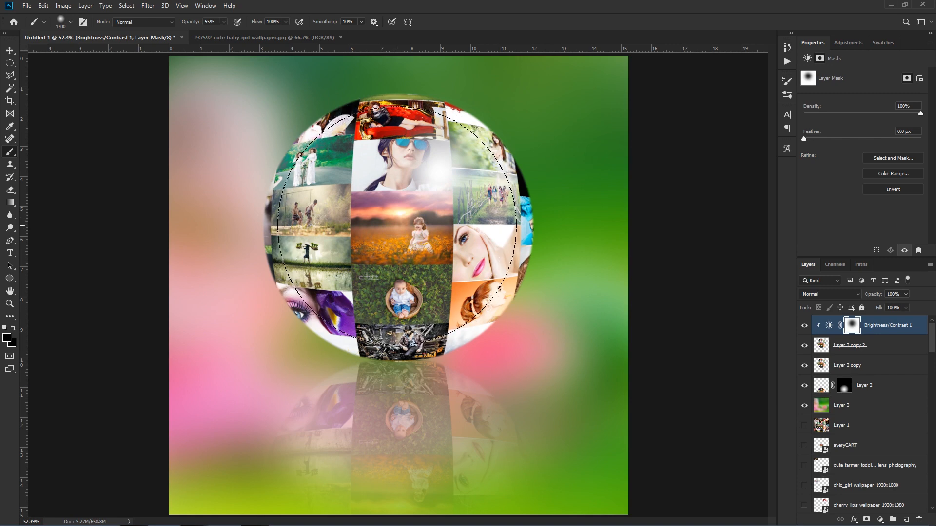
key(bracketright)
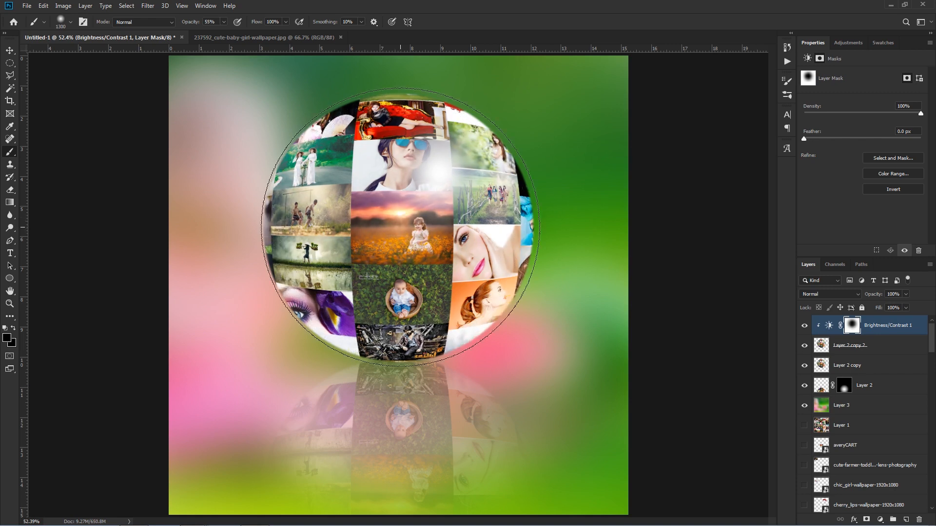
key(bracketright)
Step: Compare the sphere's rim and centre with the Brightness/Contrast adjustment switched off and on
scroll(518, 270, down, 3)
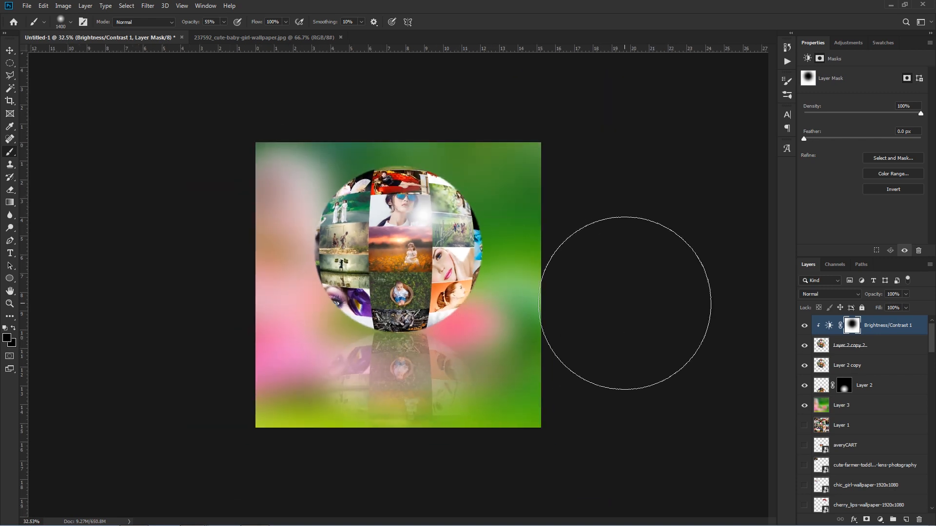
click(803, 326)
click(804, 326)
click(803, 326)
click(803, 326)
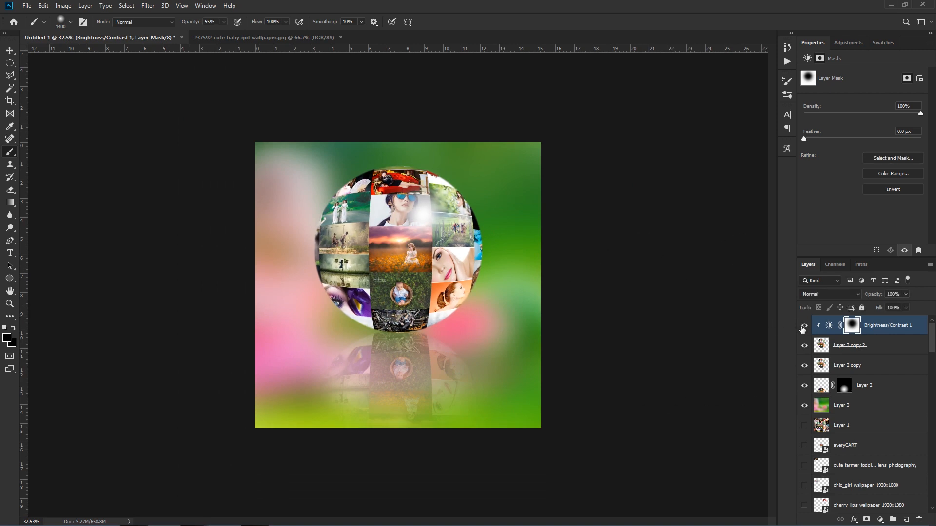
key(v)
scroll(392, 267, up, 3)
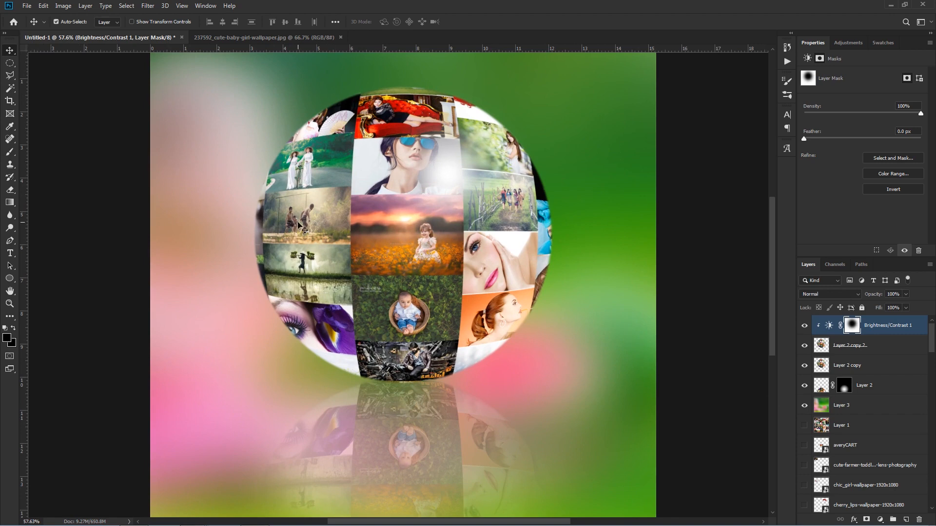
scroll(361, 121, up, 2)
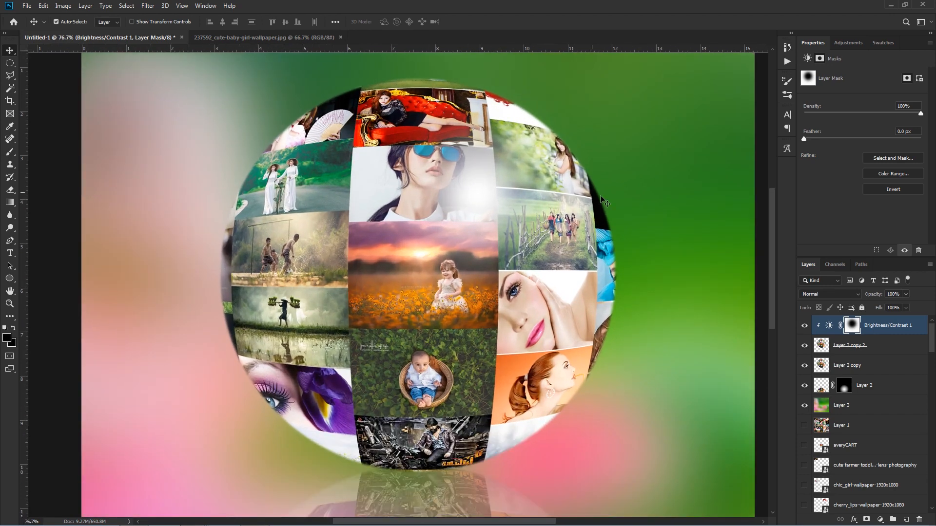
click(805, 326)
click(806, 327)
click(805, 326)
click(805, 326)
scroll(557, 291, down, 3)
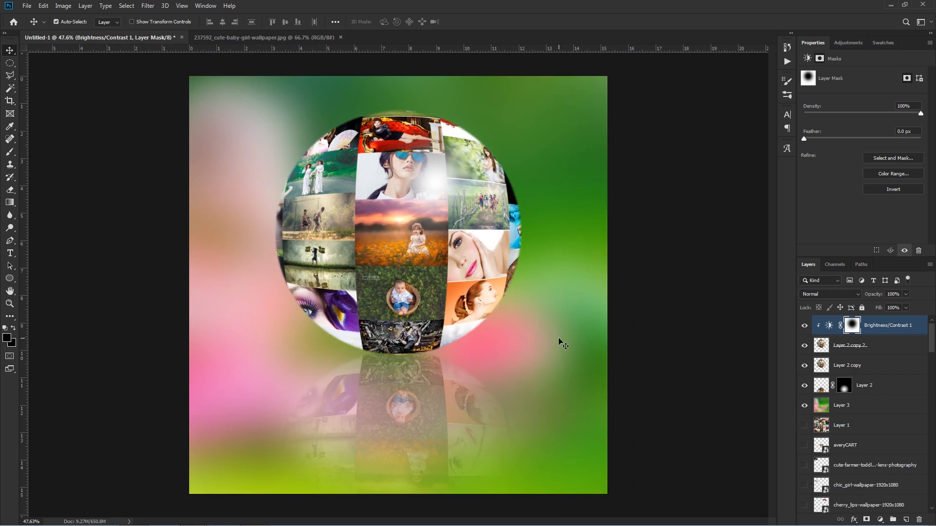
Step: Preview the whole composition in full-screen mode, fitted to the screen with the rulers hidden
key(f)
key(f)
key(ctrl+0)
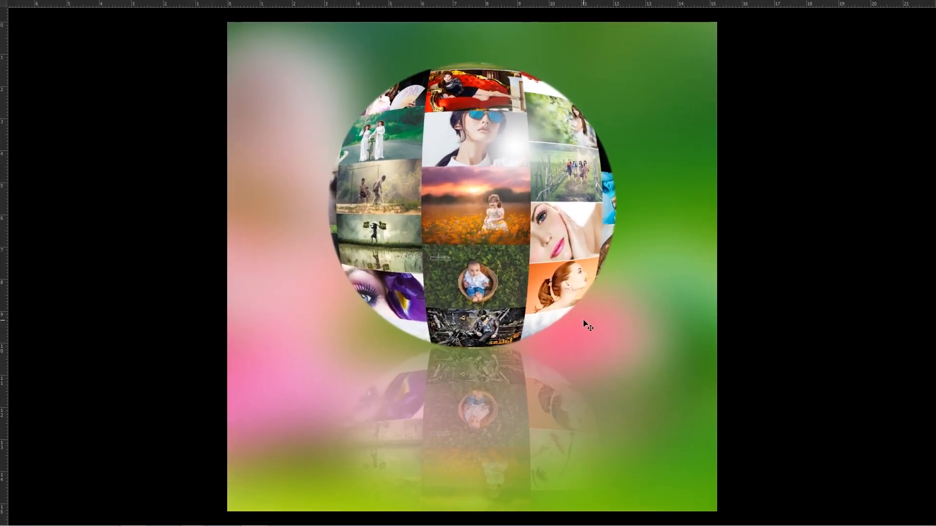
key(ctrl+r)
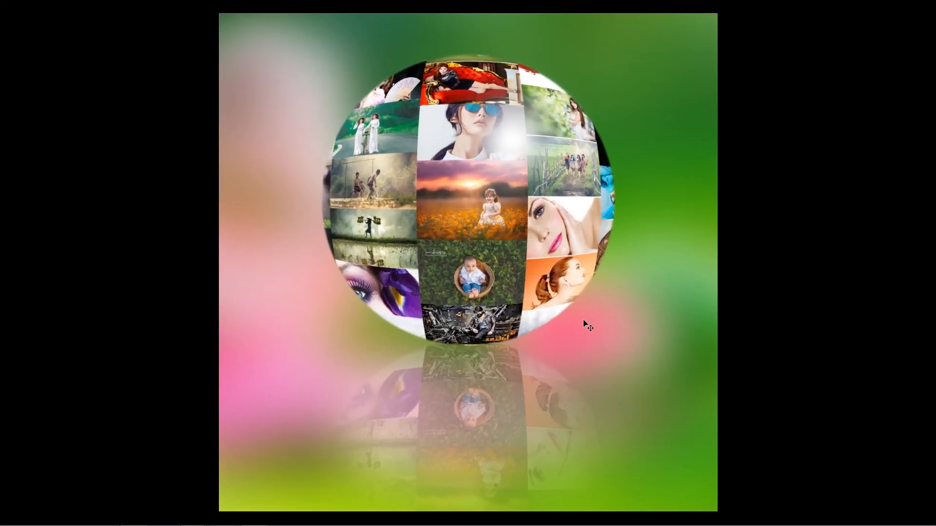